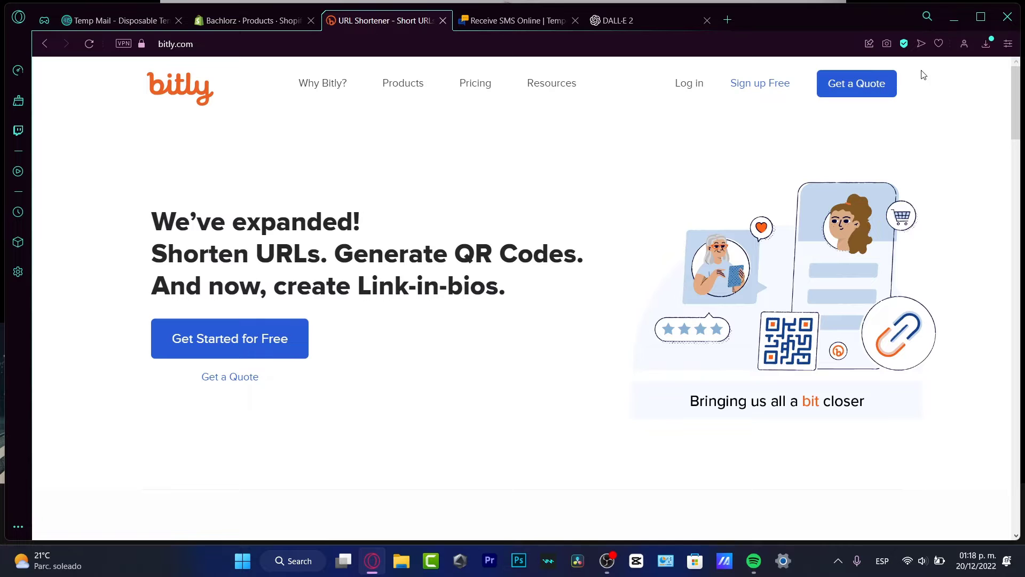
Open Bitly's plans and pricing page from the homepage's Get Started for Free button
left_click(288, 349)
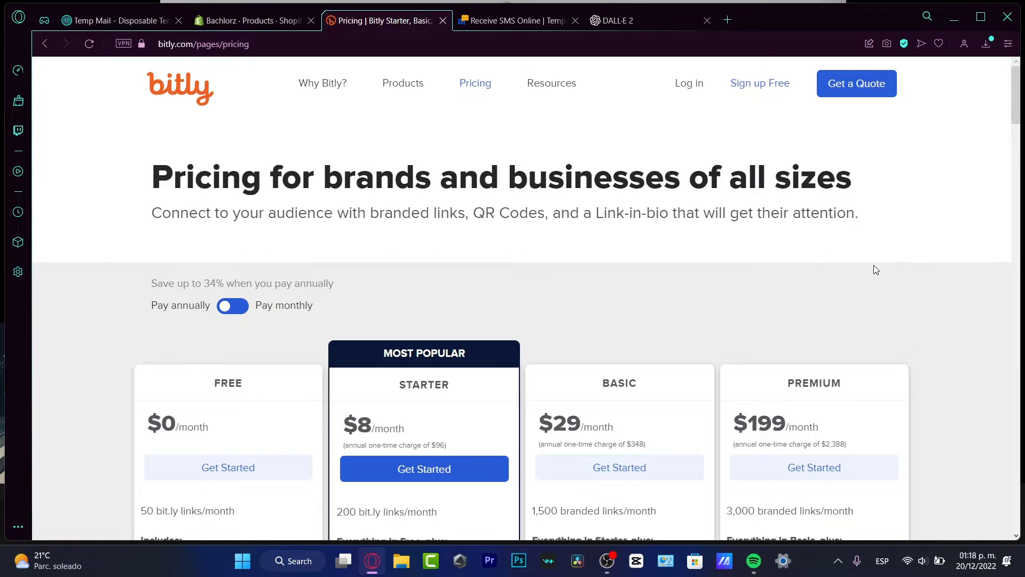
scroll(870, 256, "down", 4)
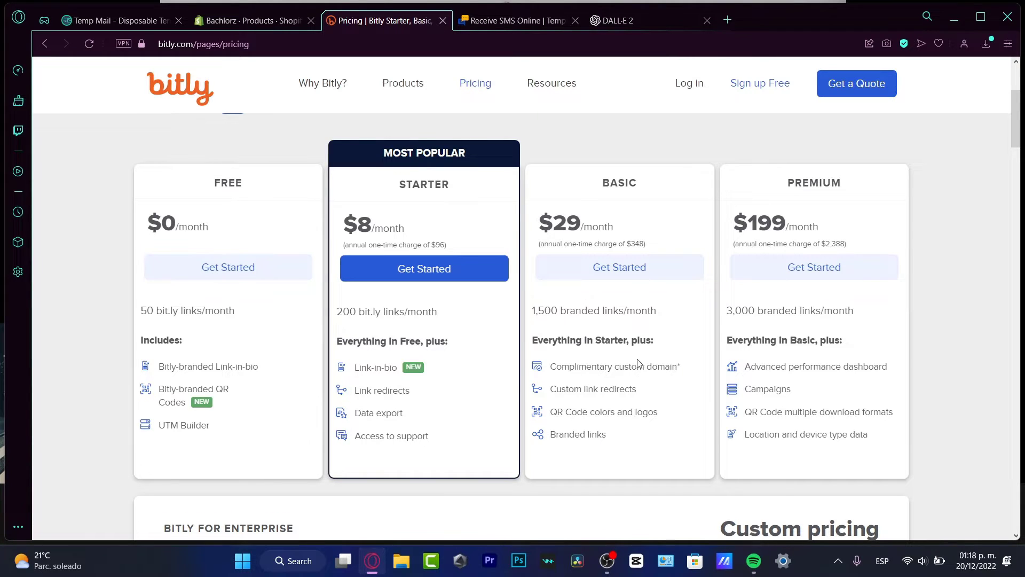
left_click_drag(657, 387, 567, 399)
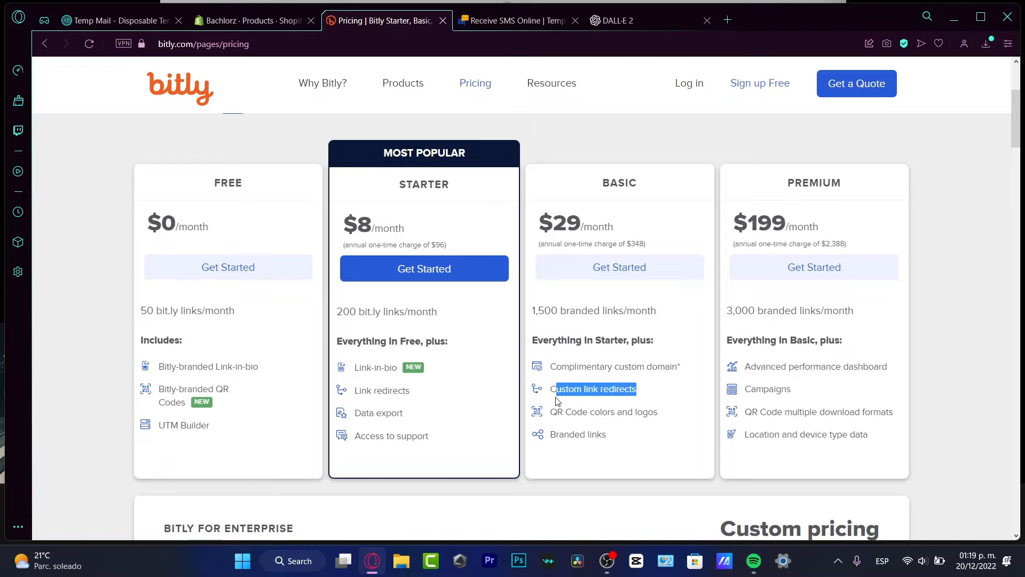
left_click_drag(615, 439, 556, 436)
left_click_drag(656, 321, 650, 313)
left_click_drag(700, 366, 637, 370)
scroll(830, 368, "down", 3)
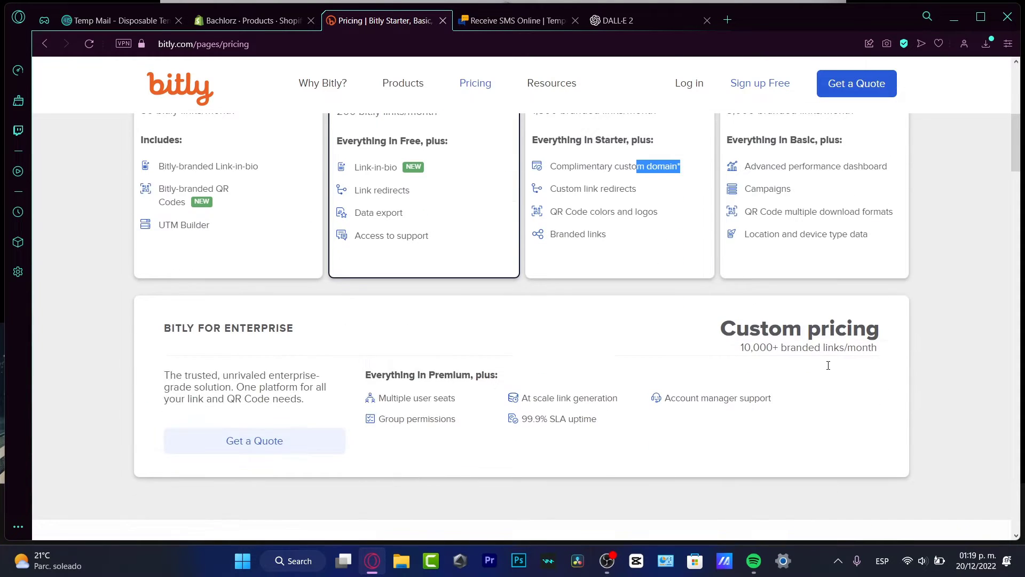
scroll(831, 368, "up", 3)
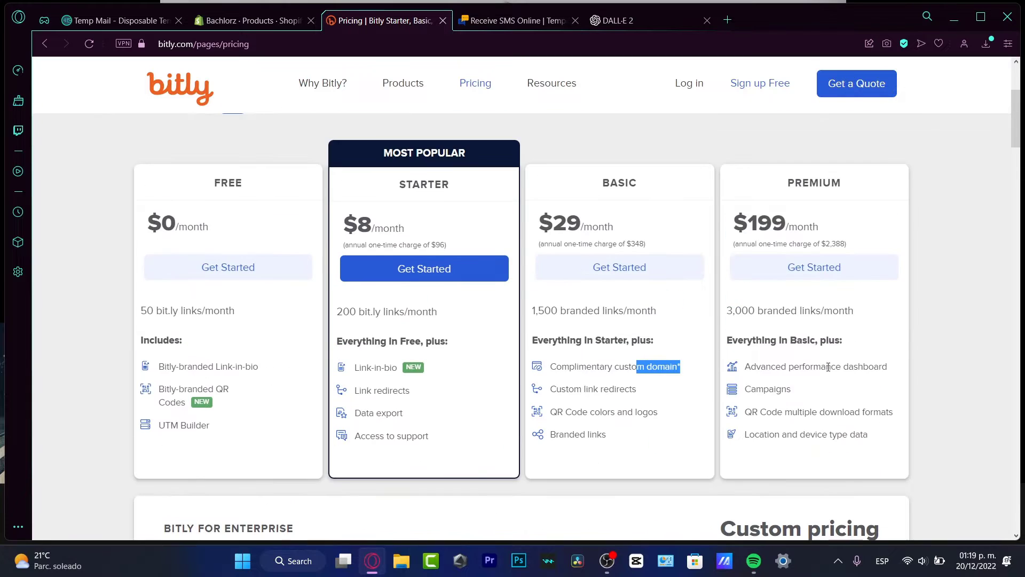
Sign up for the Free plan with a username, a copied temporary email and a password
left_click(244, 270)
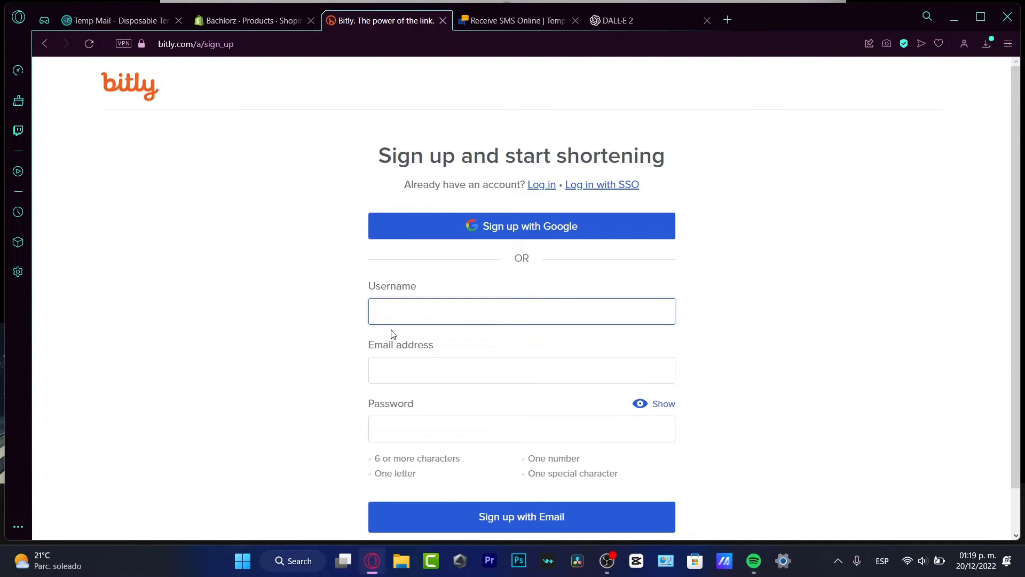
left_click(430, 315)
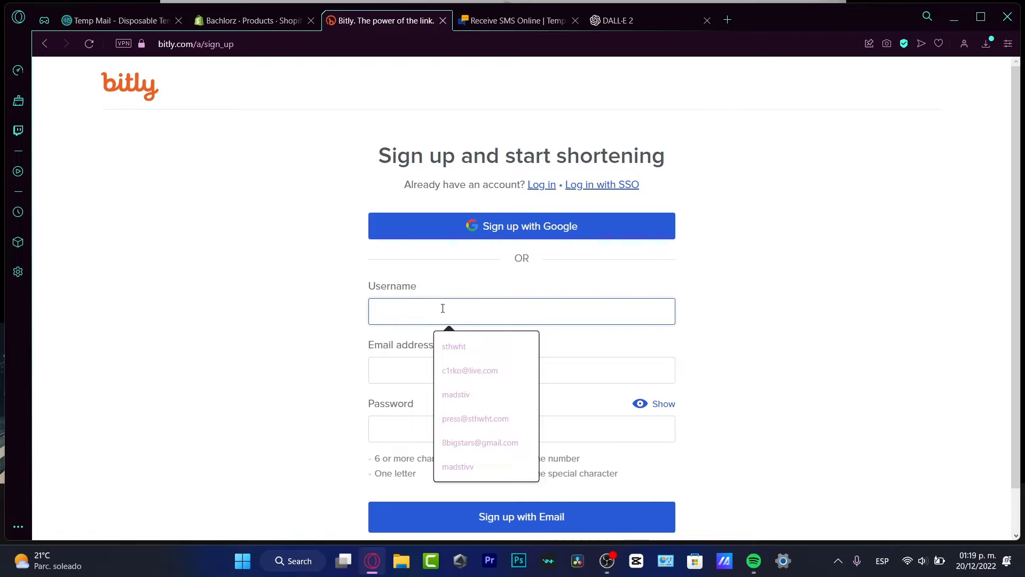
type("madstiiv")
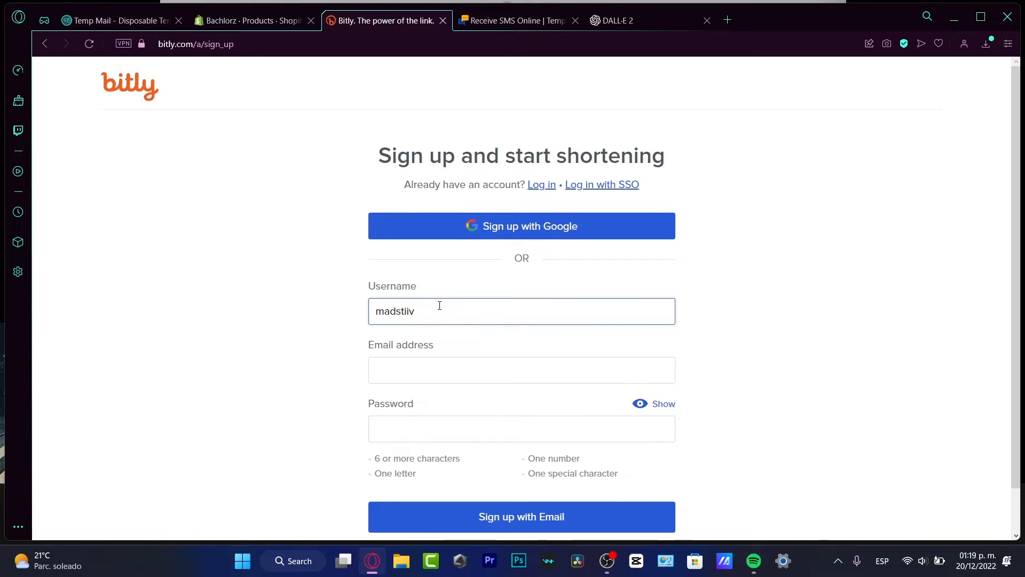
left_click(131, 22)
scroll(674, 235, "up", 5)
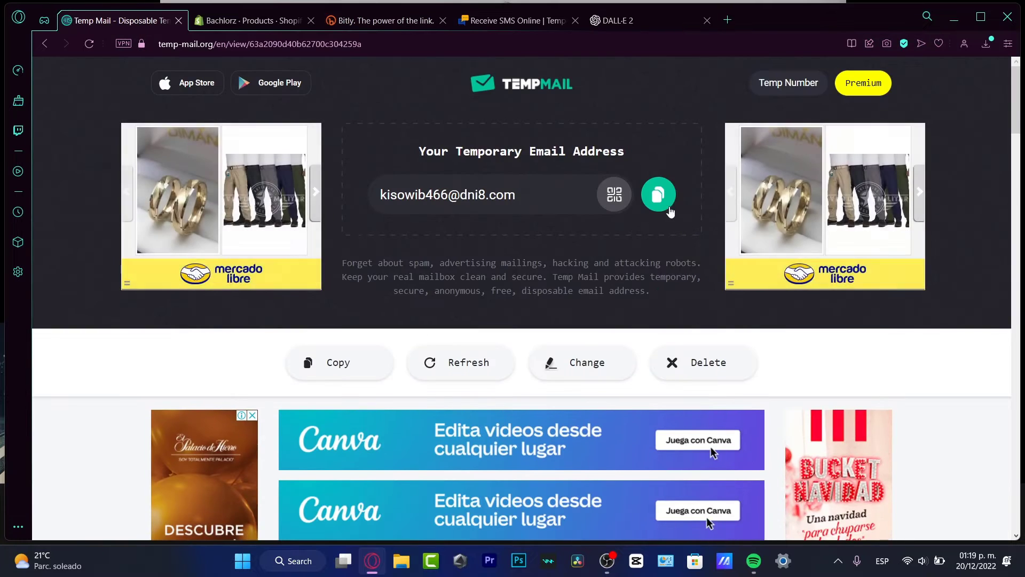
left_click(657, 193)
left_click(386, 22)
left_click(487, 370)
key("ctrl+v")
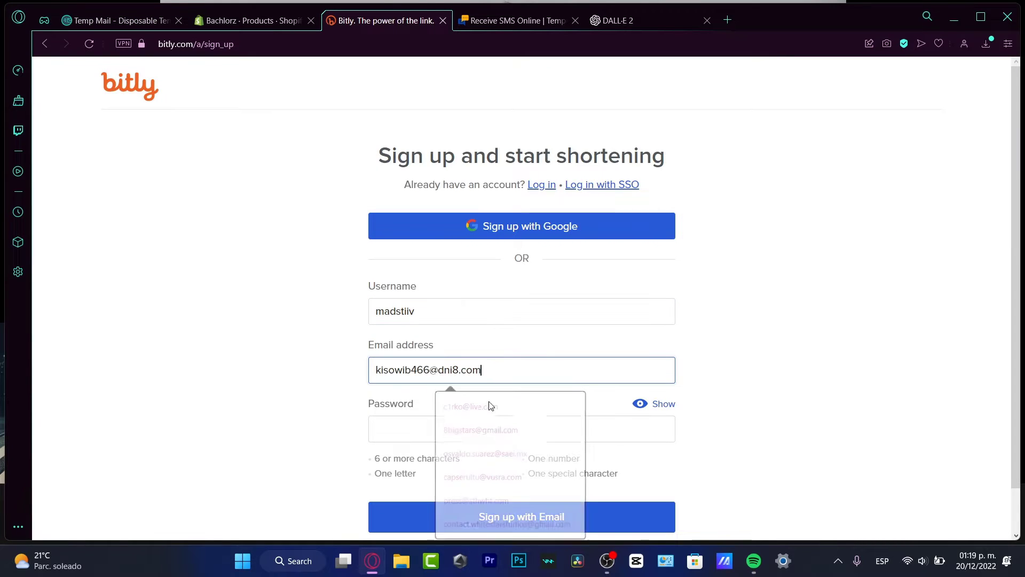
left_click(432, 430)
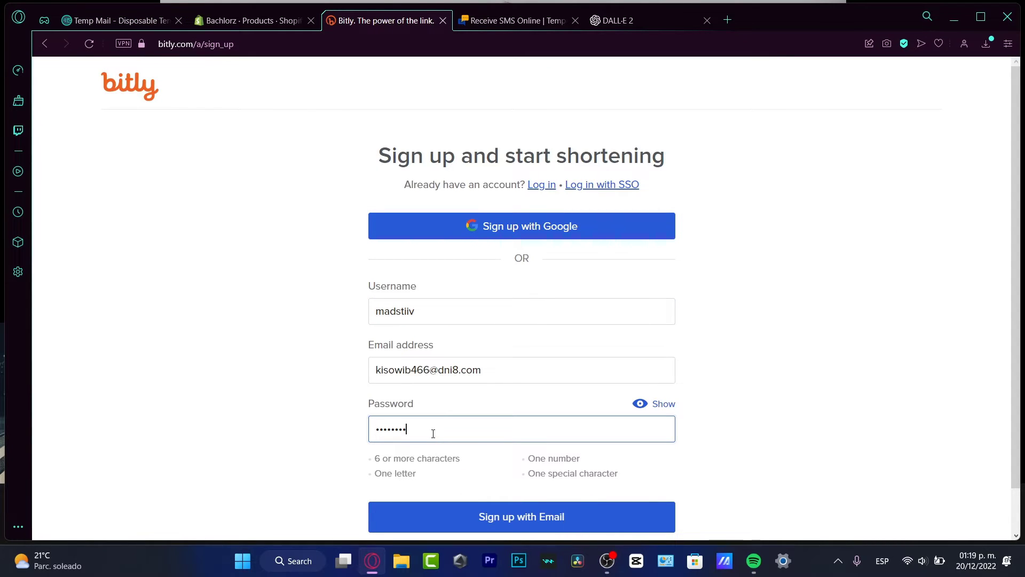
left_click(590, 522)
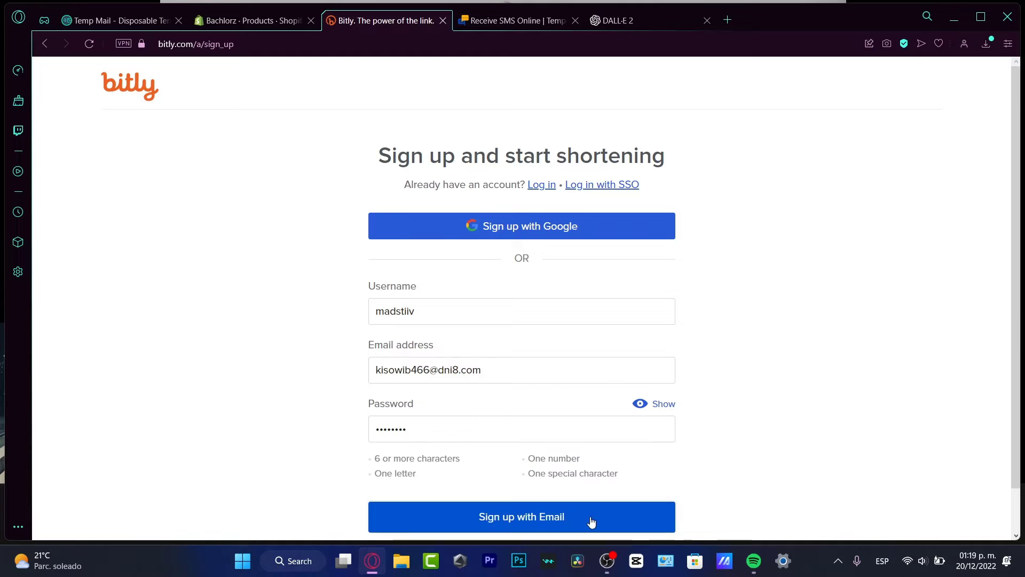
Enter the account's email address in the account-linking email step
scroll(525, 409, "down", 2)
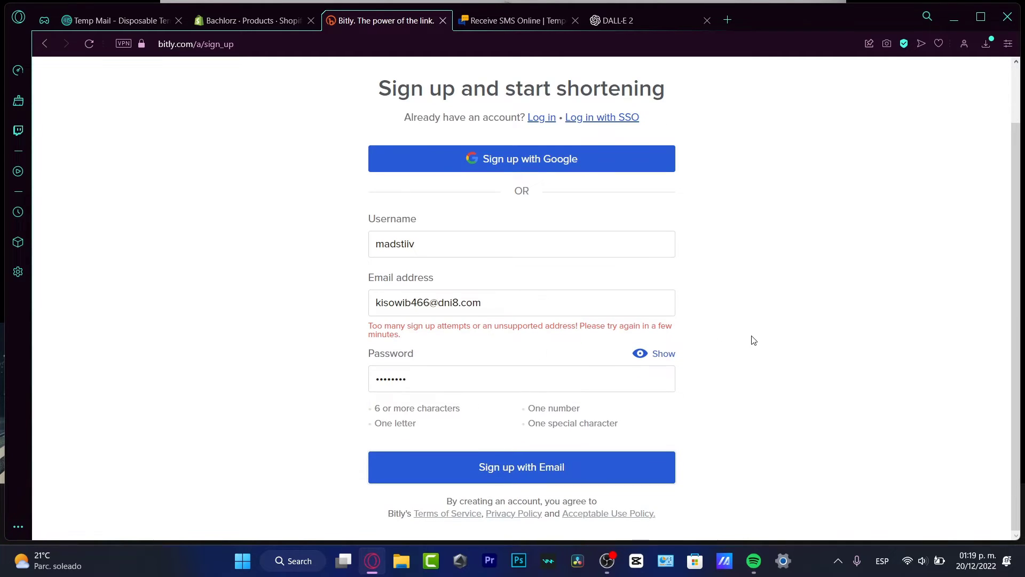
left_click(579, 306)
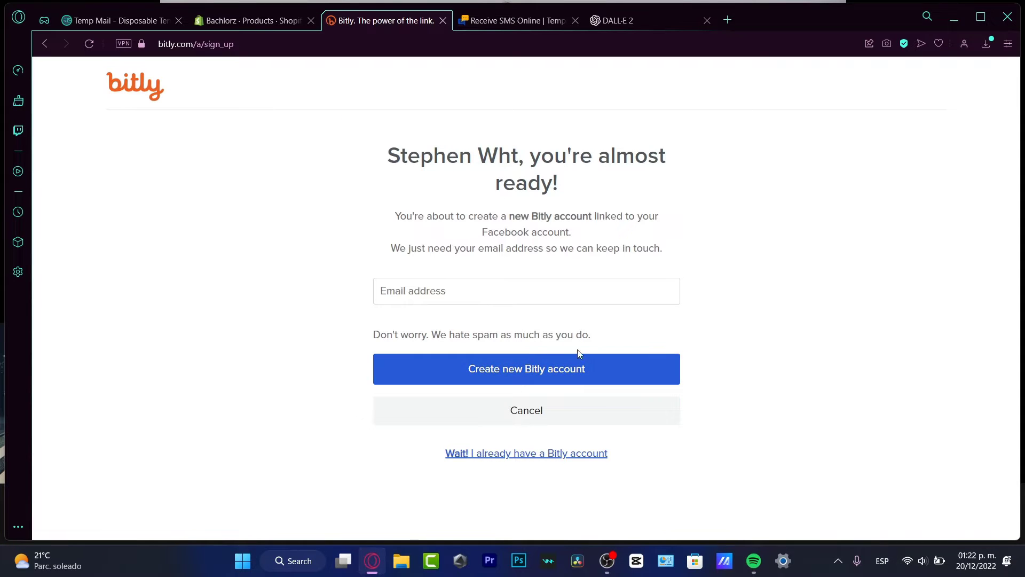
left_click(505, 293)
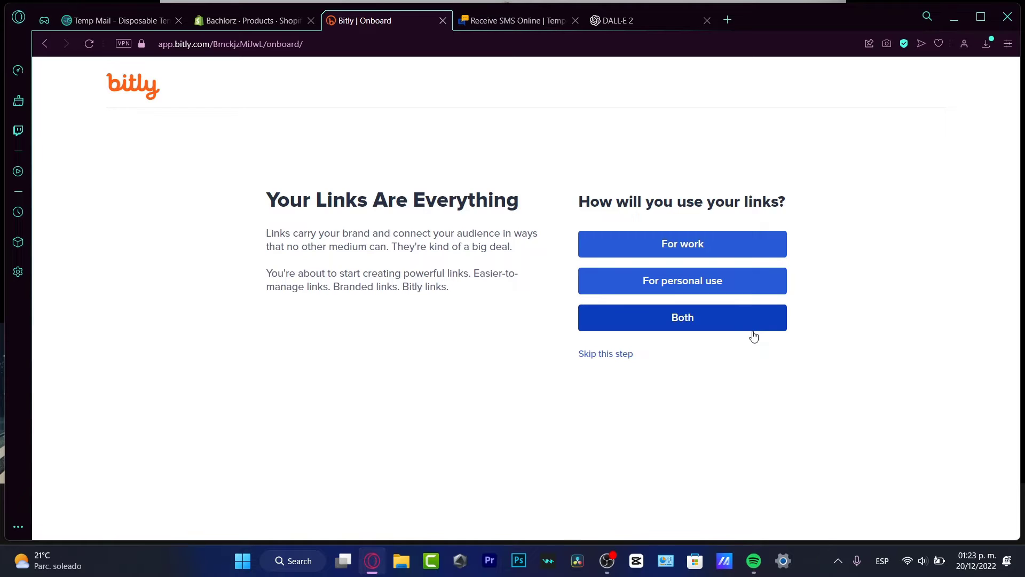
Choose Both for link usage and fill in first name, last name and organization
left_click(752, 329)
left_click(660, 223)
type("Stephen")
key("Tab")
type("Hgn")
left_click(675, 358)
type("whtiest")
double_click(710, 363)
scroll(716, 339, "down", 3)
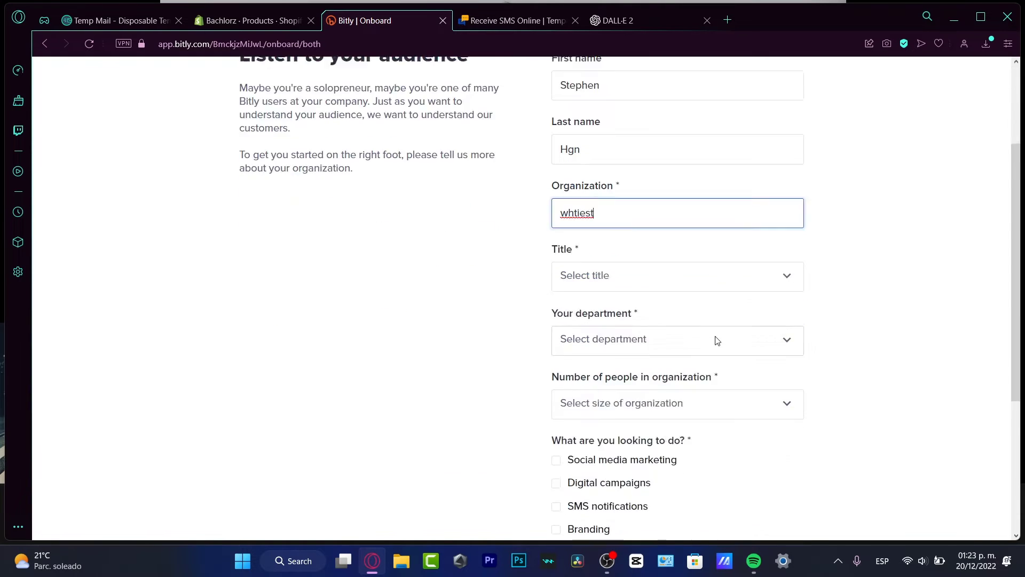
Pick Owner, Digital Marketing, size Less than 50, tick two goals, skip, then go to Spotify
left_click(610, 221)
left_click(688, 263)
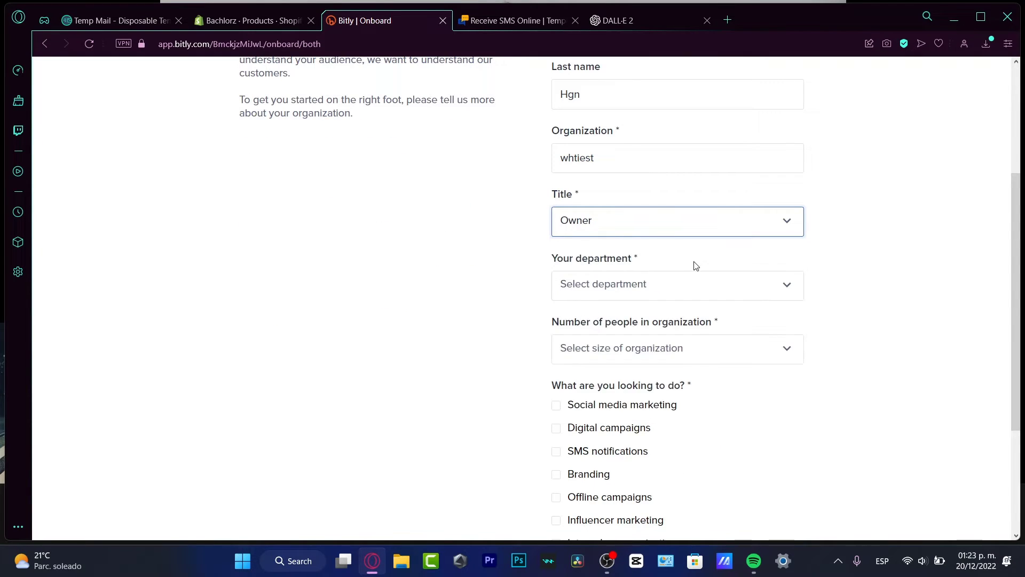
left_click(690, 286)
left_click(692, 323)
left_click(691, 349)
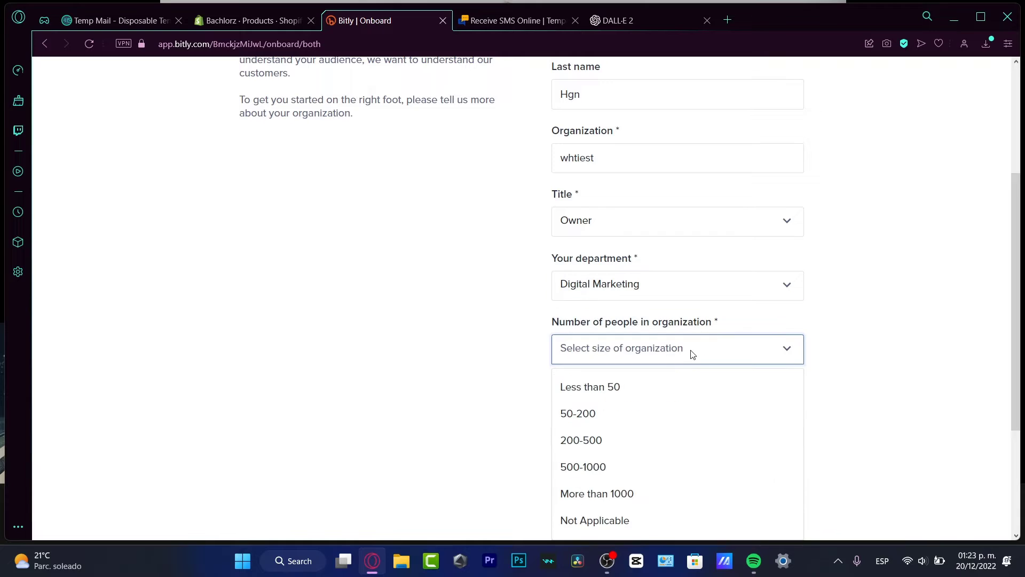
left_click(685, 387)
scroll(861, 354, "down", 3)
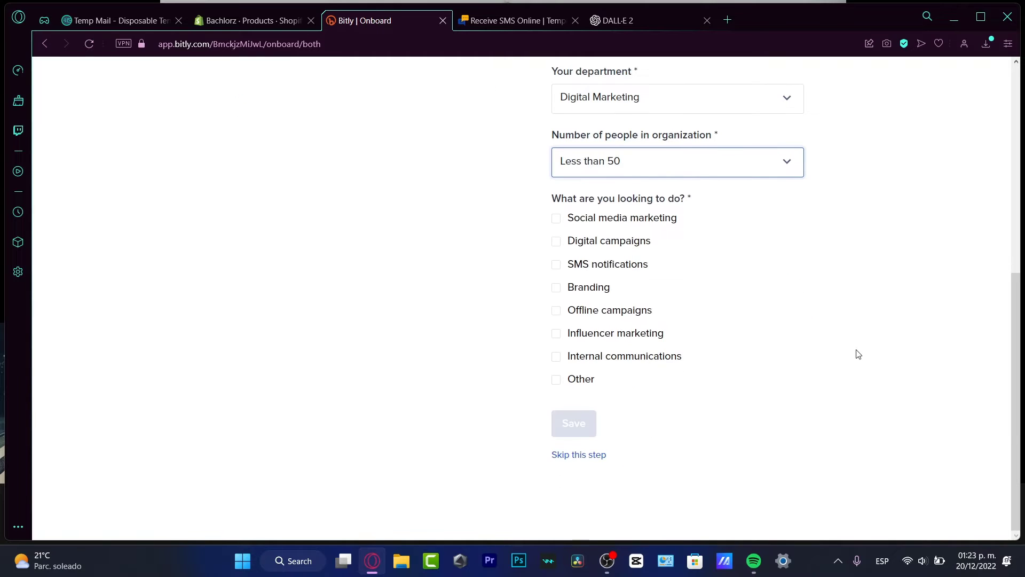
left_click(635, 223)
left_click(636, 242)
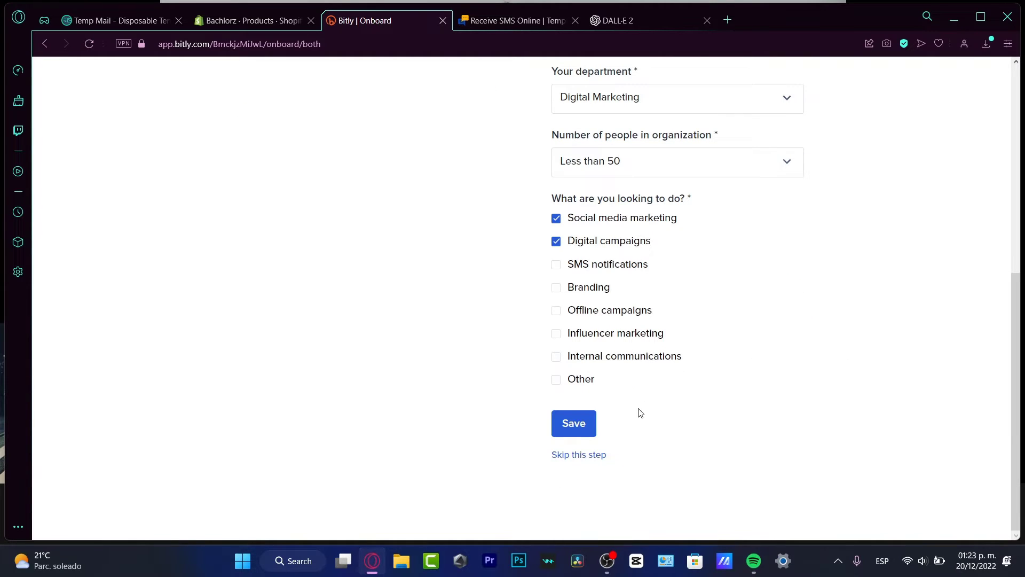
left_click(595, 455)
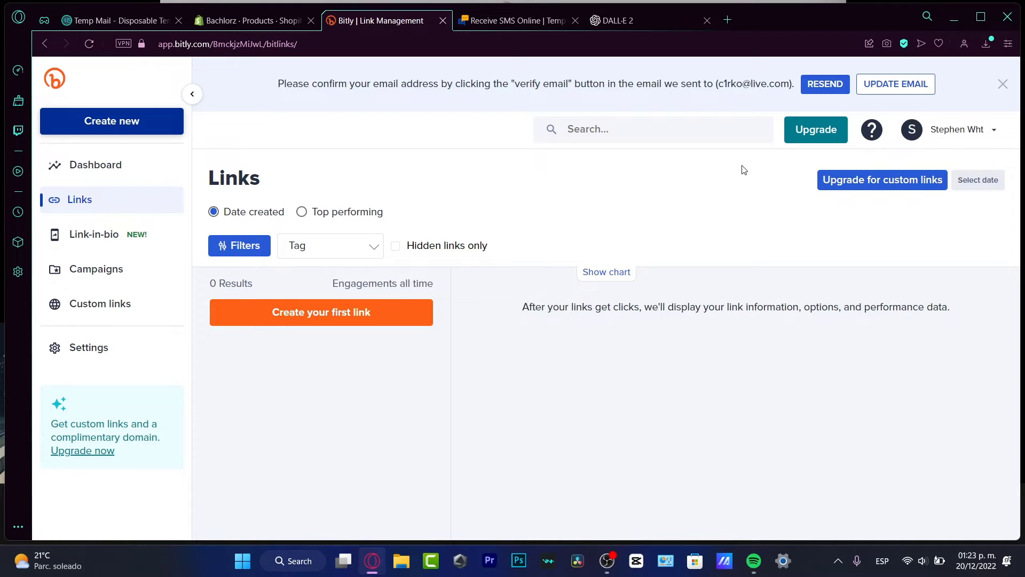
left_click(753, 560)
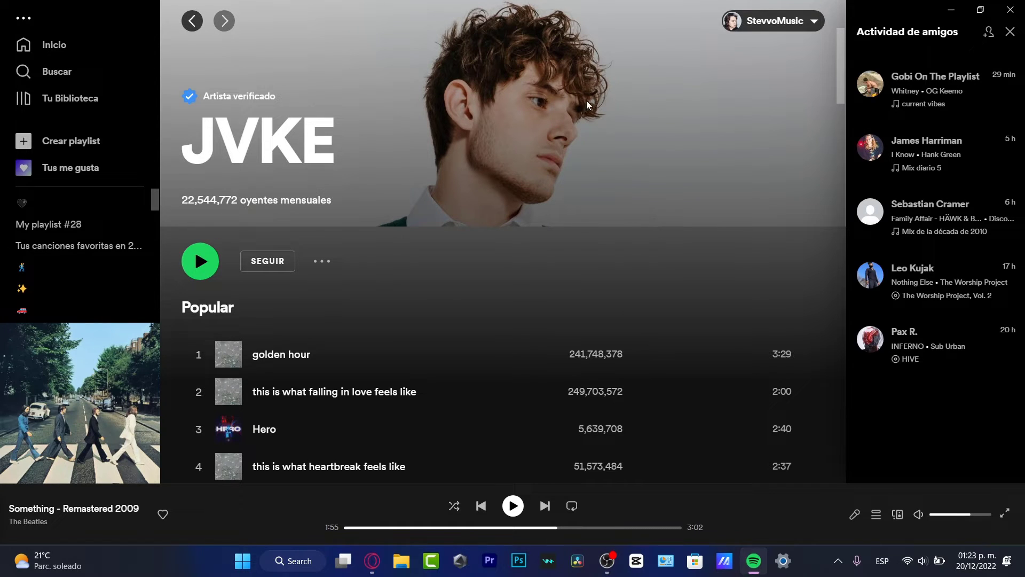
Copy the song link for JVKE's golden hour in Spotify and return to Bitly in Opera
scroll(550, 272, "down", 3)
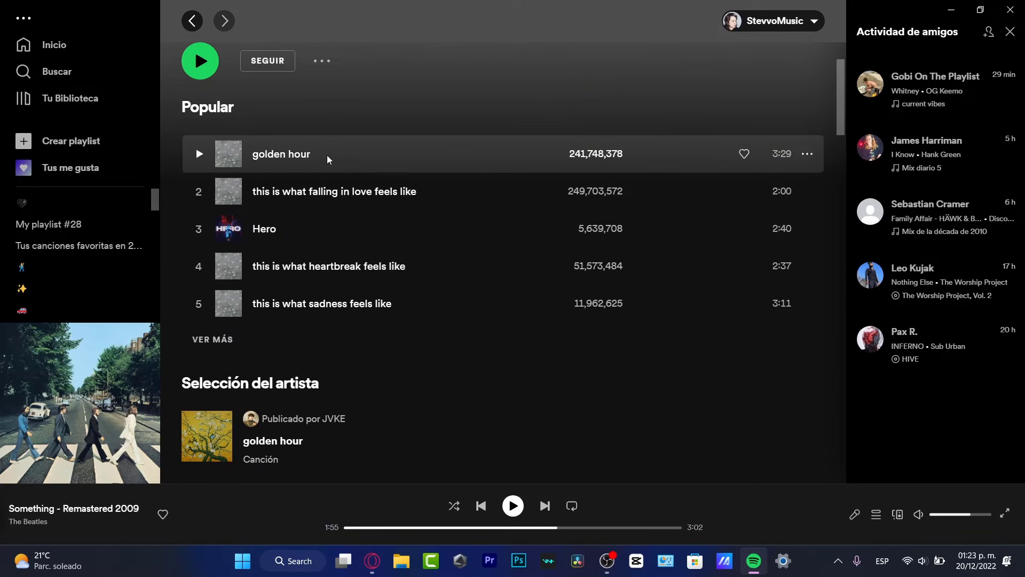
left_click(807, 155)
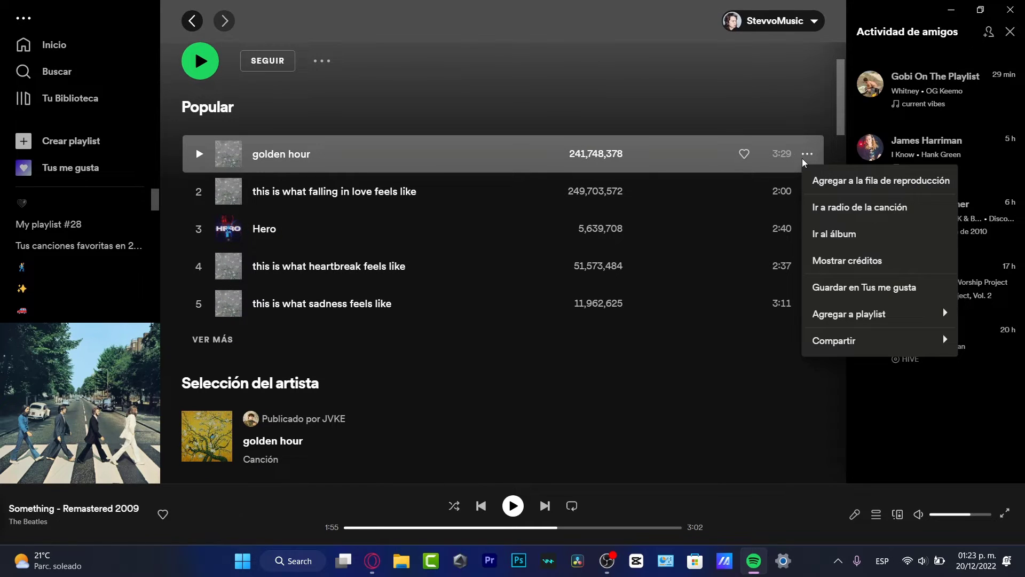
mouse_move(860, 354)
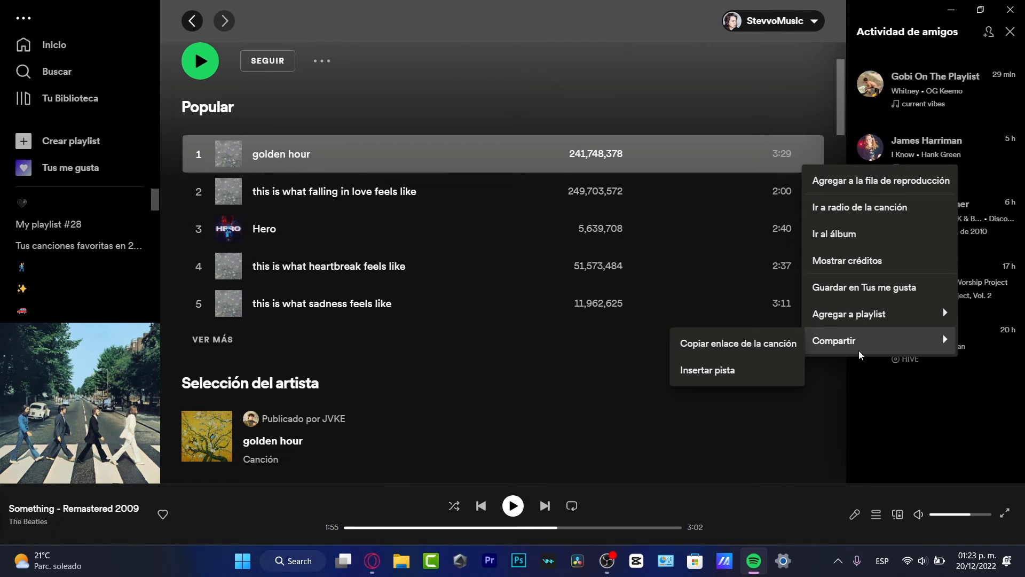
left_click(726, 354)
left_click(372, 560)
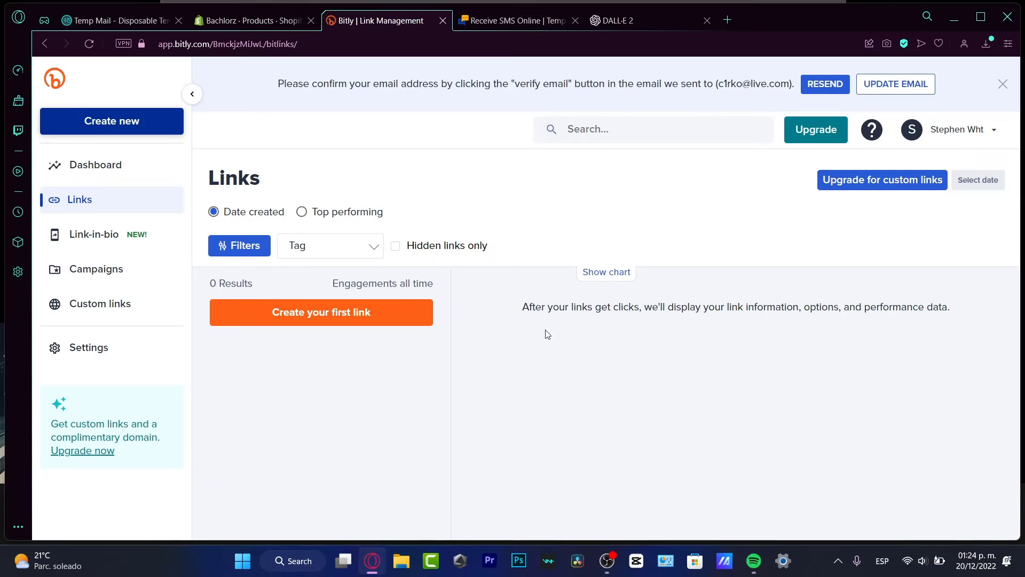
Paste the golden hour Spotify track URL into a new Opera tab, then go back to Bitly
left_click(728, 20)
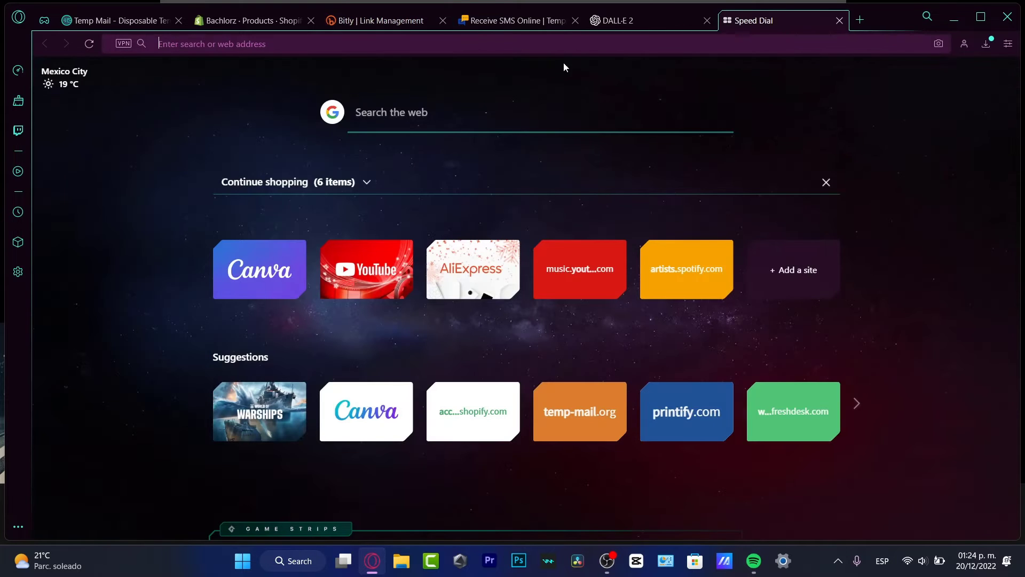
type("https://open.spotify.com/track/5odlY52u43F5BjByhxg7wg?si=e047902b8f934d0a")
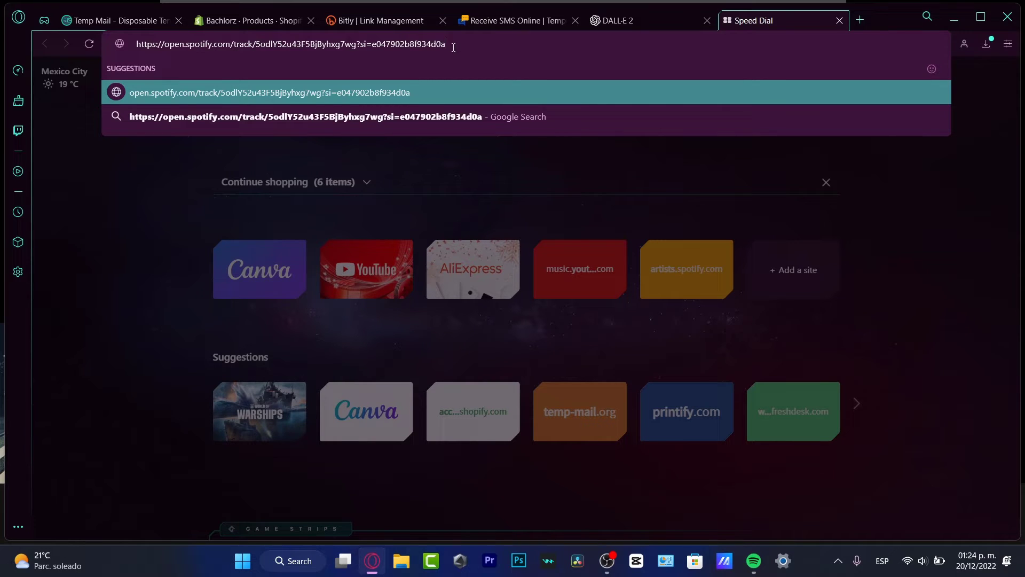
left_click(404, 27)
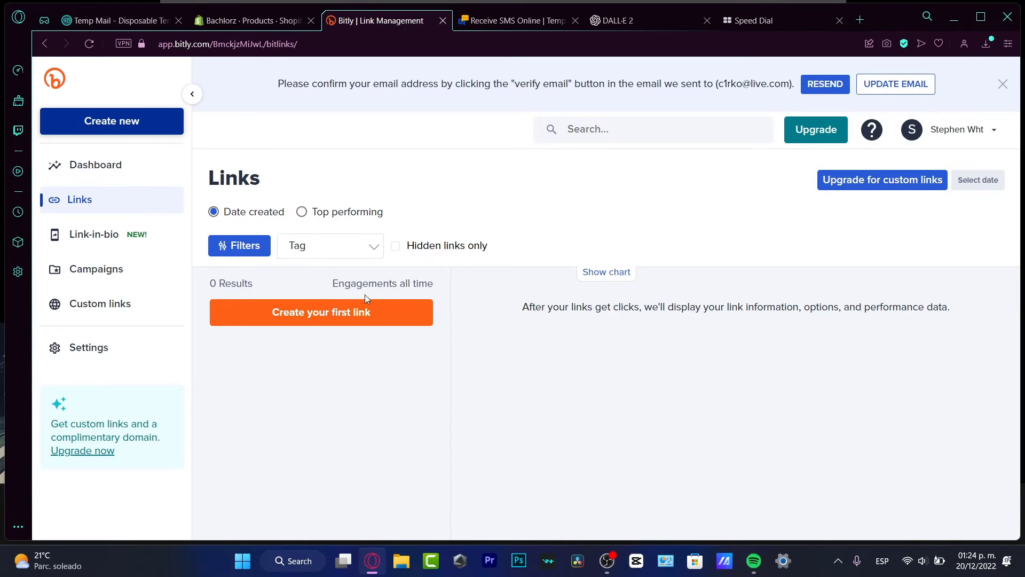
Start a new link with the Spotify track URL as destination, titled 'golden hour song by jvke'
left_click(360, 316)
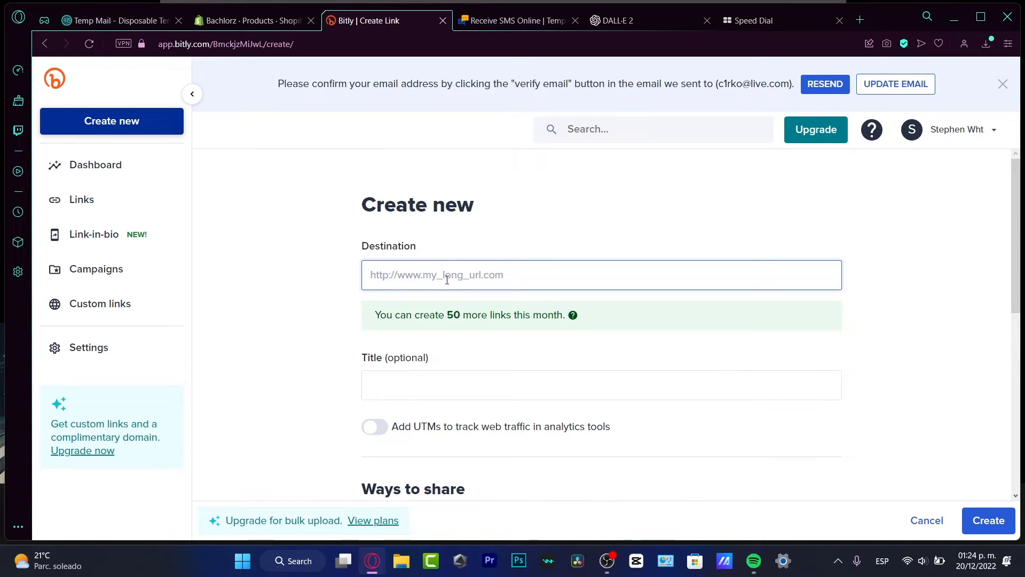
key("ctrl+v")
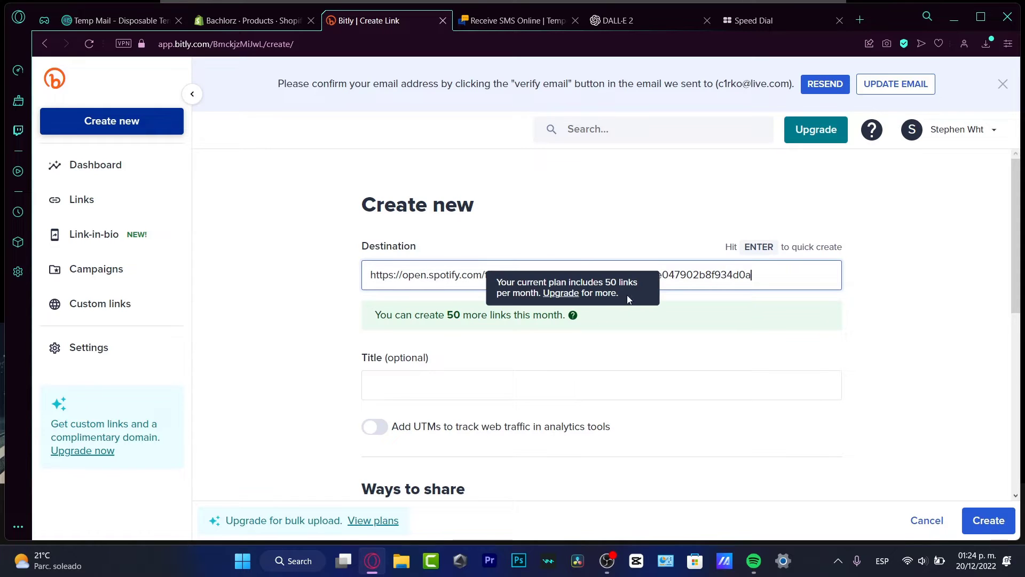
left_click_drag(382, 274, 782, 295)
scroll(789, 277, "down", 4)
scroll(789, 277, "up", 4)
left_click(536, 375)
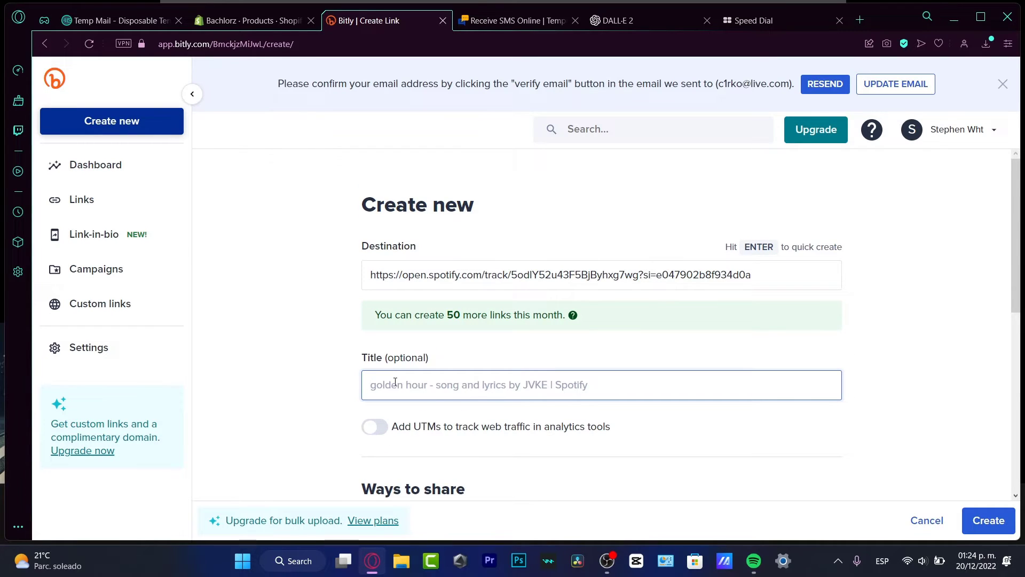
type("golden hour song b")
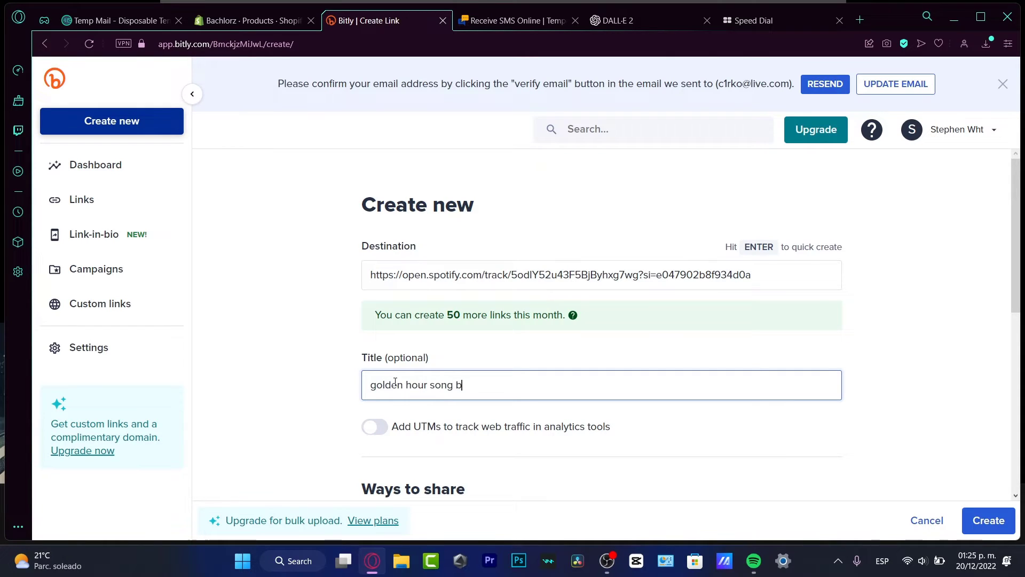
type("y kvje")
key("BackSpace")
key("BackSpace")
key("BackSpace")
type("jvke")
Settle the short-link domain on bit.ly after trying spoti.fi, and select Custom back-half
scroll(451, 411, "down", 3)
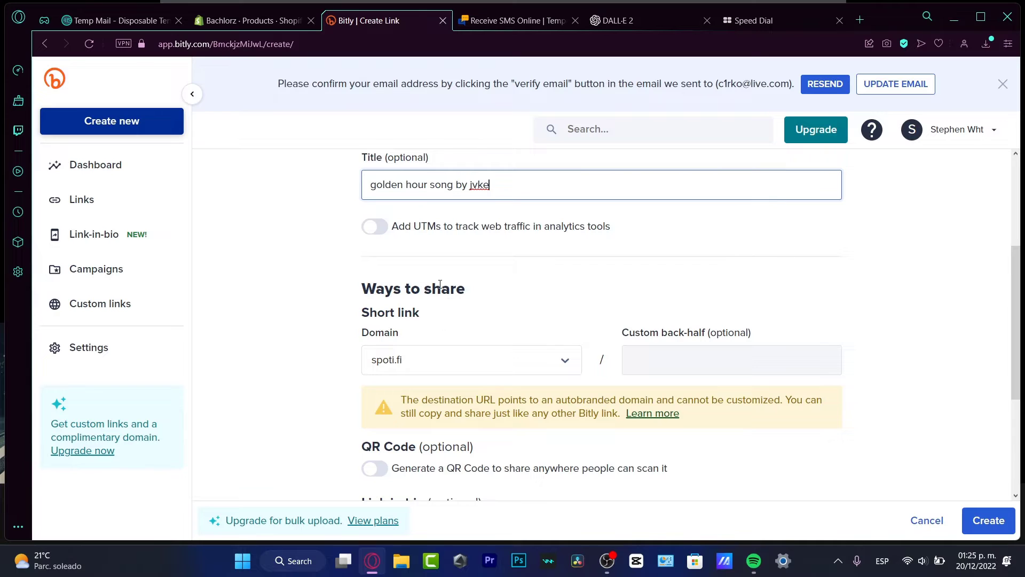
scroll(487, 363, "down", 3)
scroll(534, 320, "up", 3)
left_click(422, 362)
left_click(449, 369)
left_click(451, 372)
left_click(422, 403)
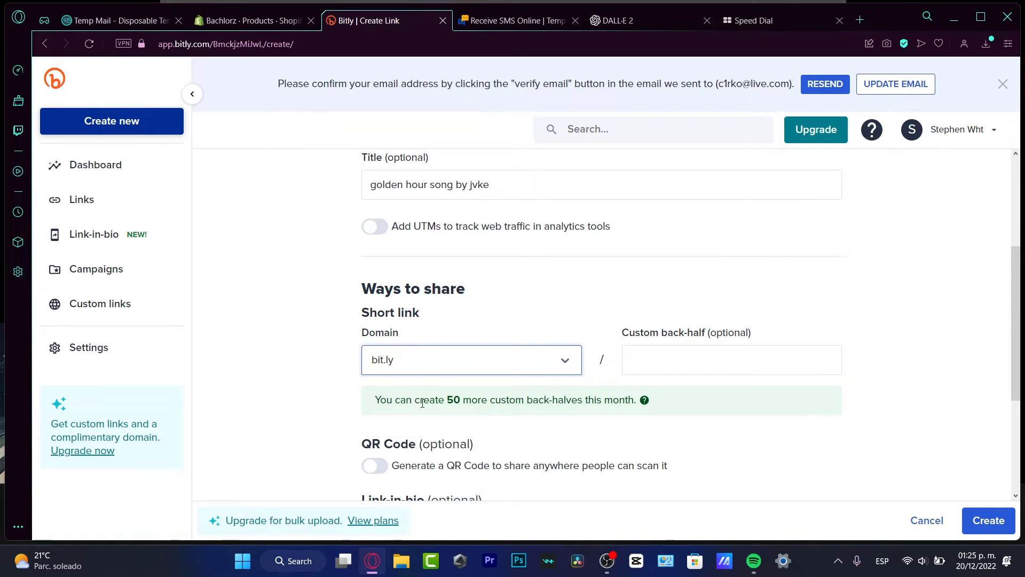
left_click(435, 365)
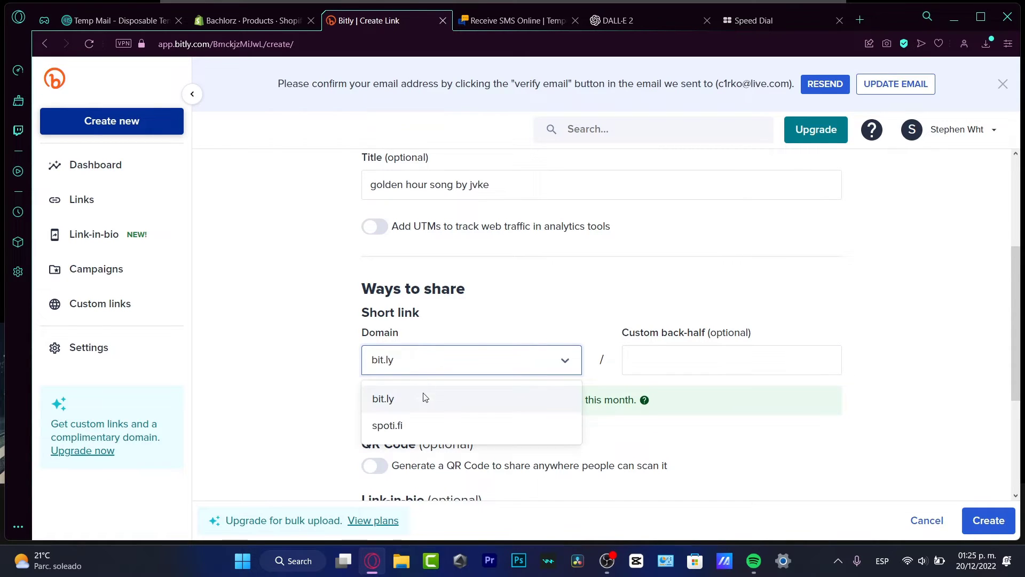
left_click(400, 430)
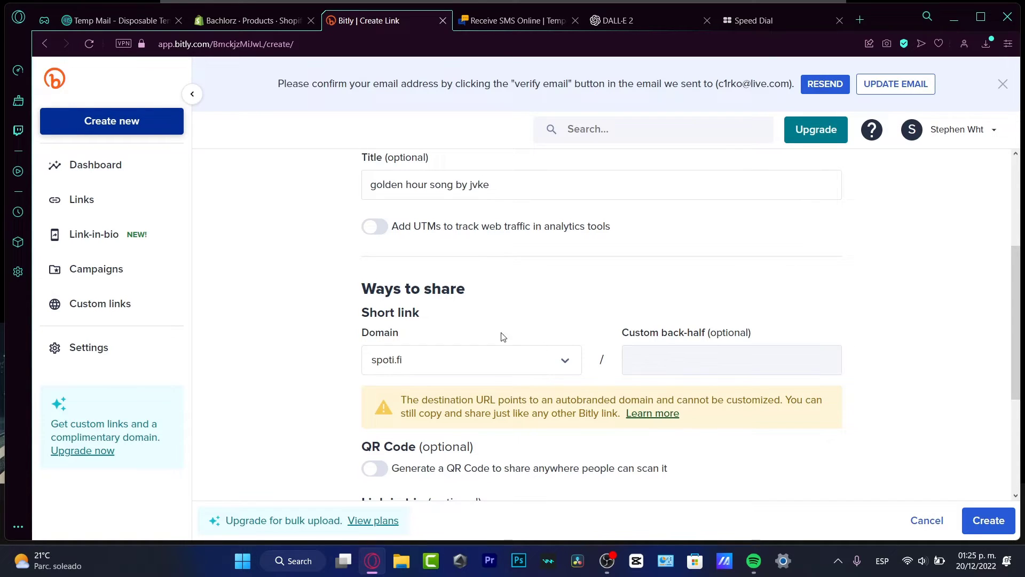
scroll(567, 295, "down", 4)
scroll(598, 274, "up", 4)
left_click(543, 361)
left_click(517, 399)
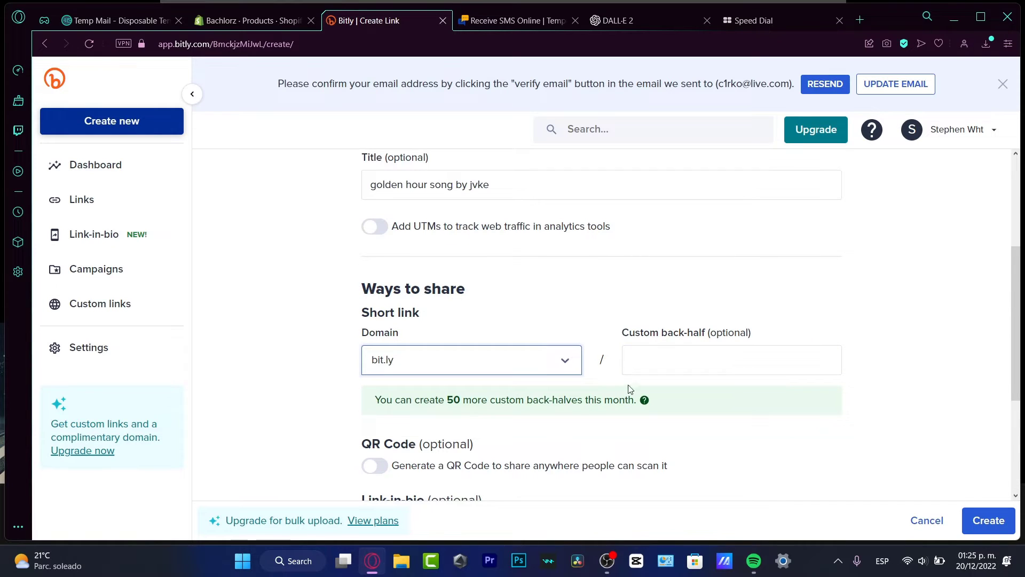
left_click(655, 359)
scroll(655, 357, "down", 4)
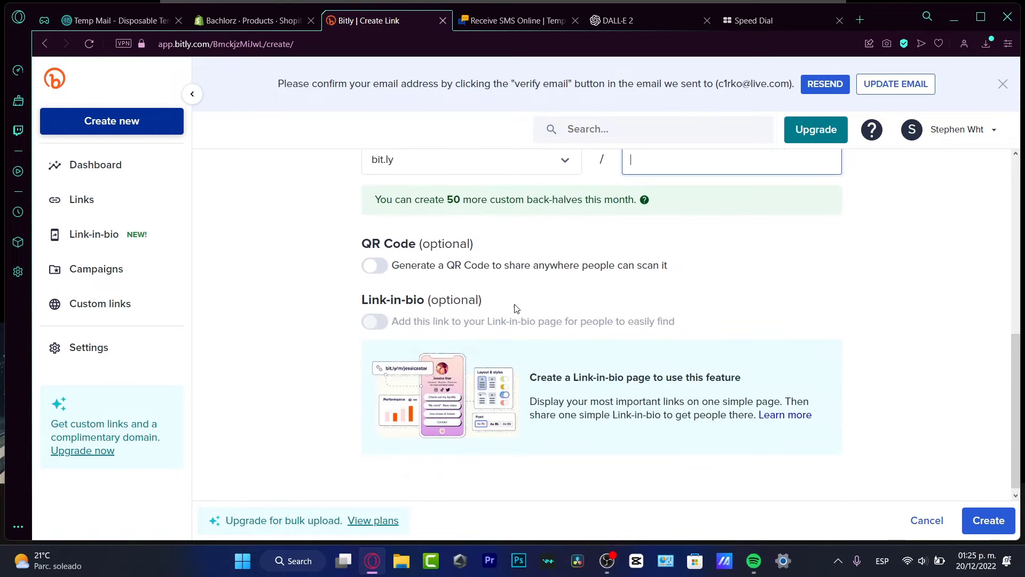
Create the link and copy its short URL bit.ly/3WdYz1X
left_click(986, 518)
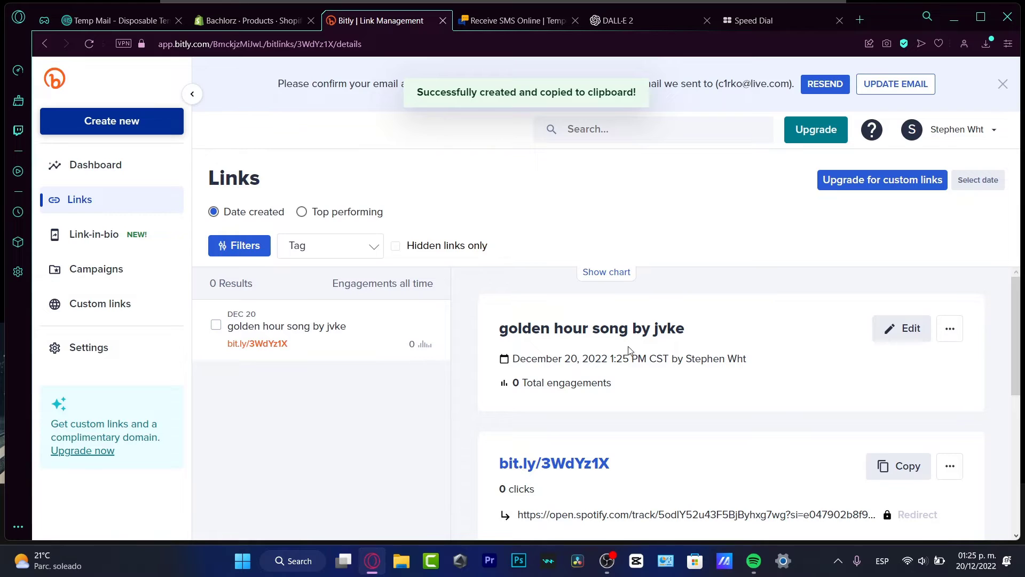
scroll(571, 334, "down", 4)
scroll(578, 337, "up", 4)
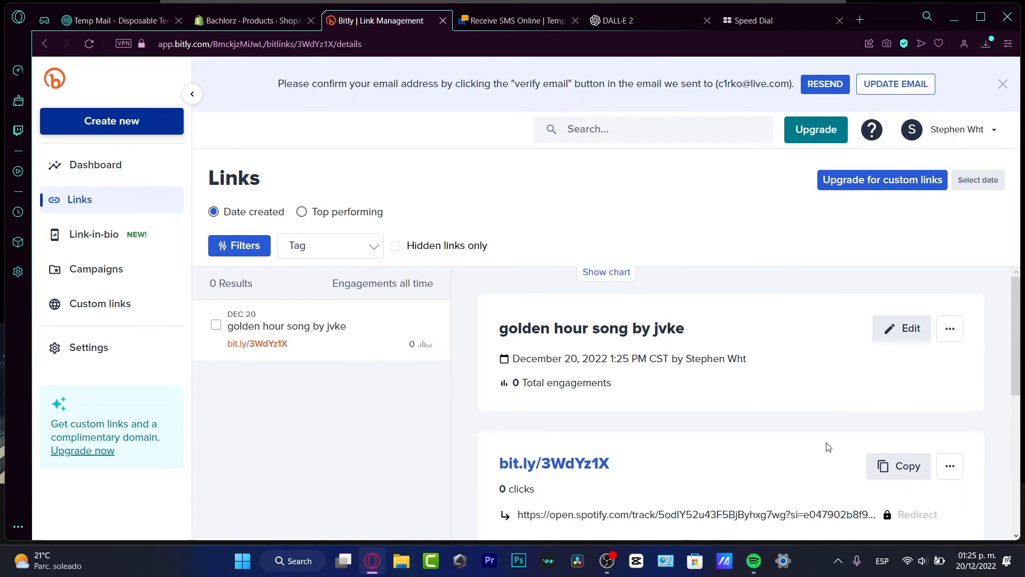
left_click(902, 469)
Load bit.ly/3WdYz1X in the Speed Dial tab to confirm it opens the track, then close it
left_click(784, 23)
left_click(423, 48)
key("ctrl+v")
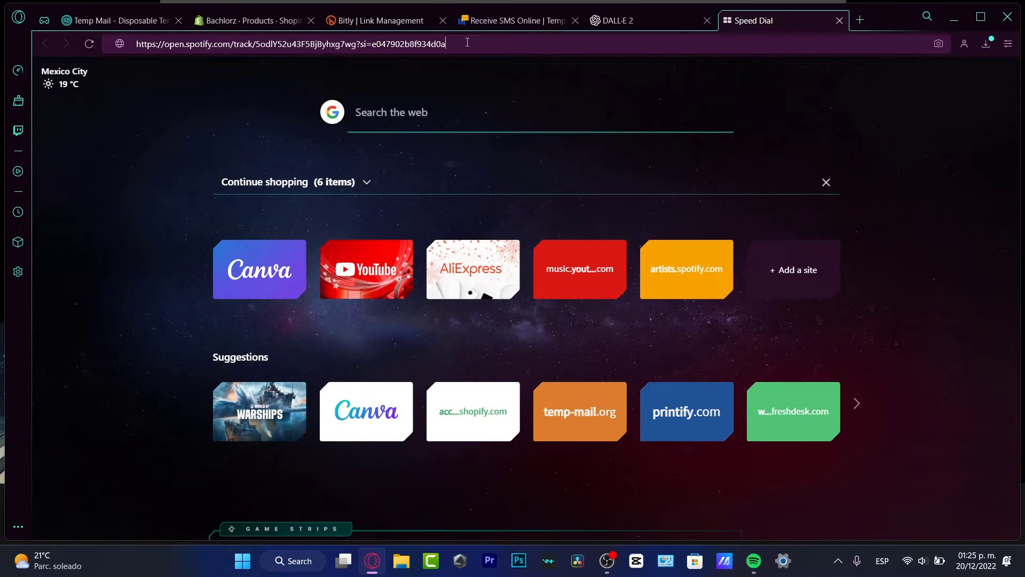
left_click_drag(445, 44, 322, 44)
left_click_drag(242, 41, 126, 41)
key("ctrl+v")
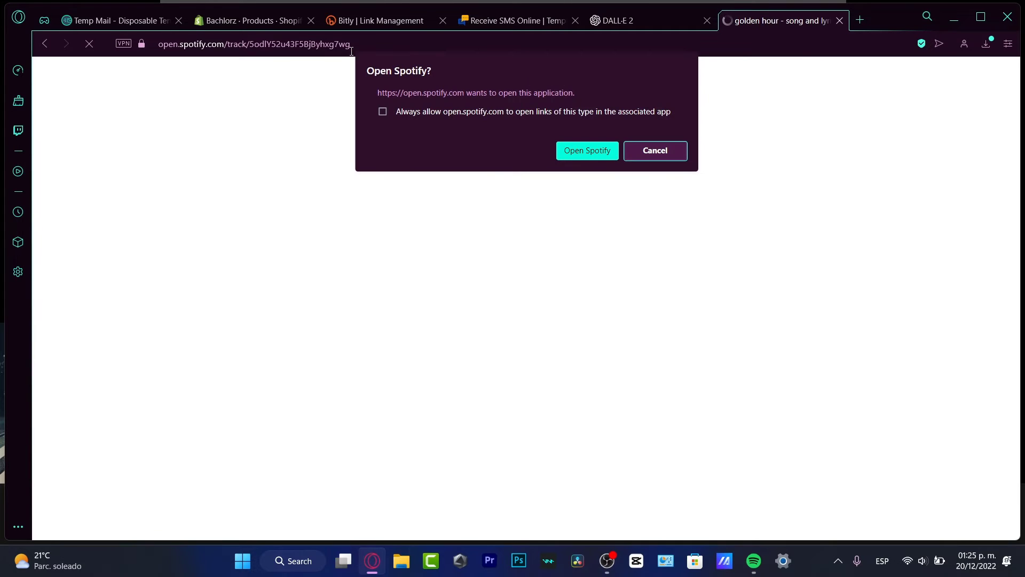
key("ctrl+w")
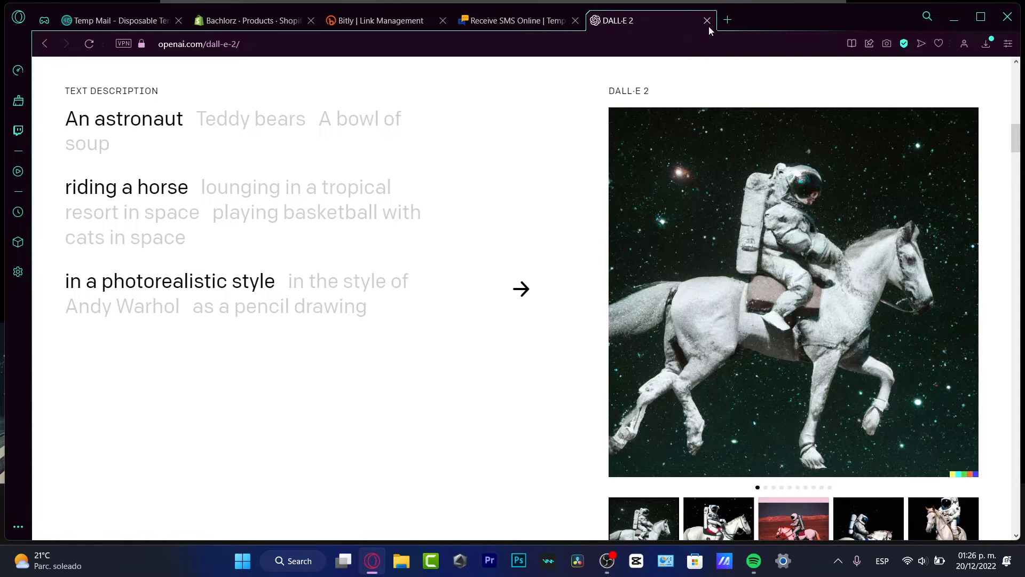
Close the DALL·E 2 tab, return to Bitly and open then dismiss the Create new menu
left_click(709, 23)
left_click(372, 16)
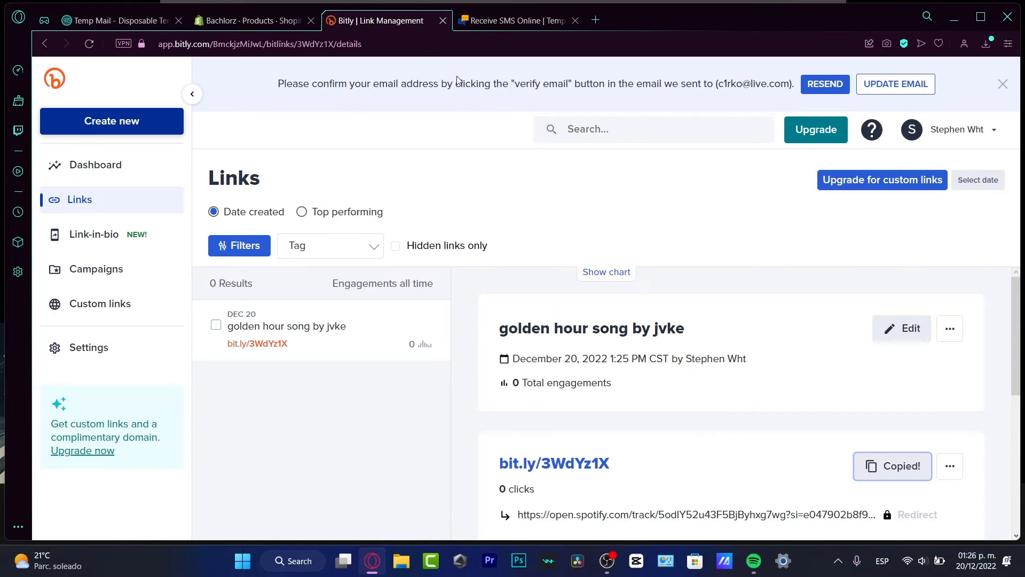
scroll(532, 283, "down", 3)
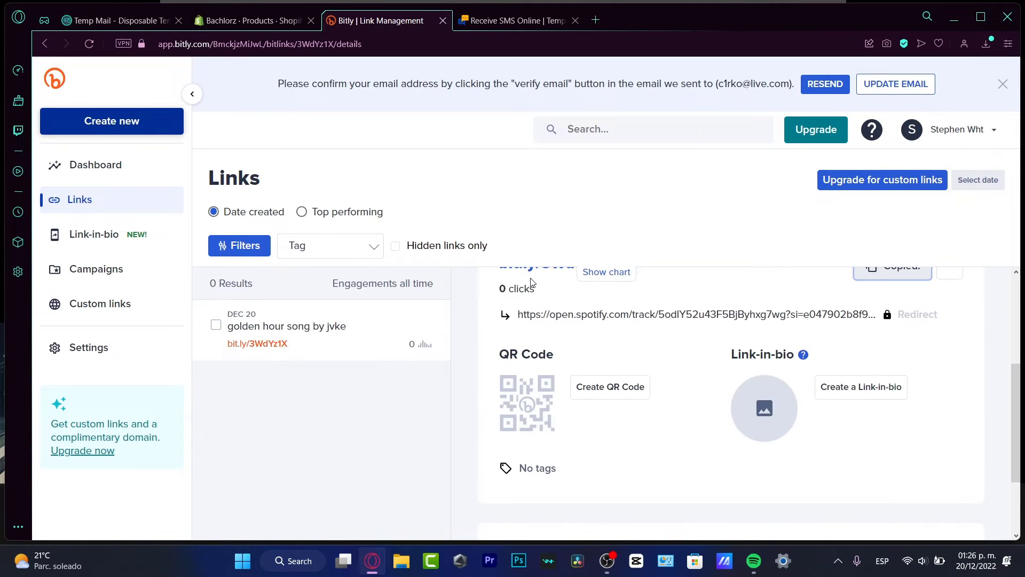
scroll(503, 348, "up", 3)
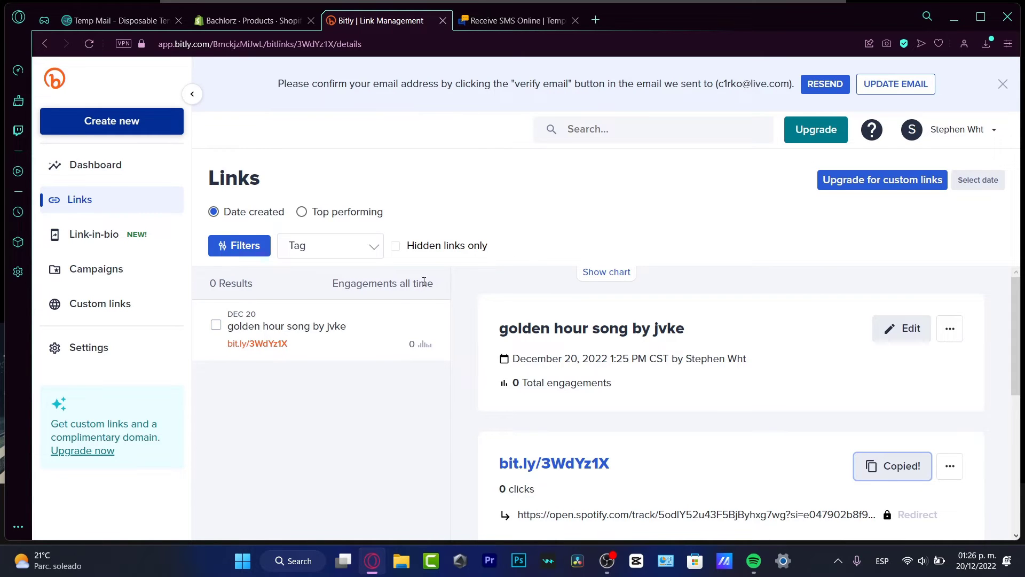
left_click(140, 124)
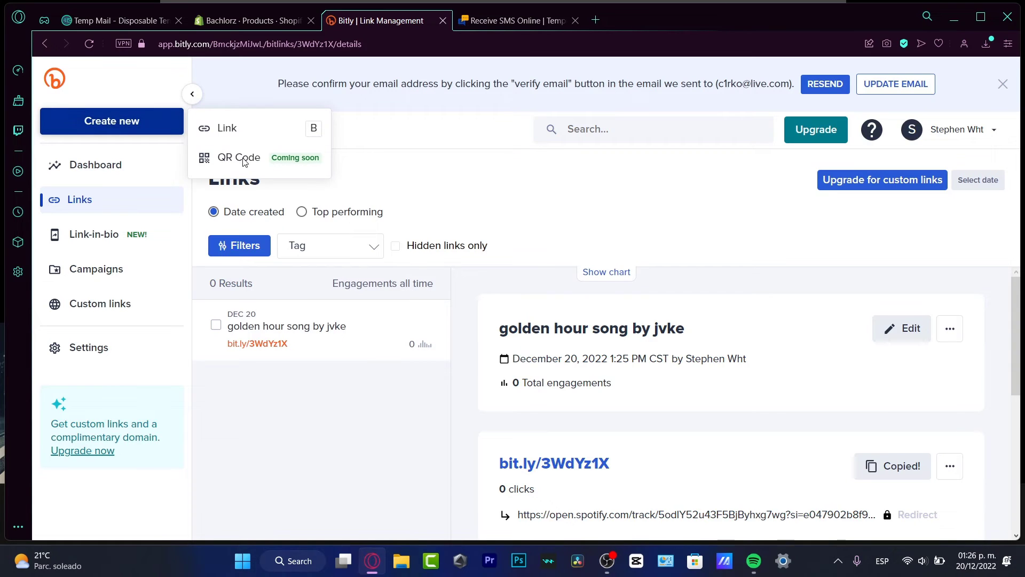
left_click(239, 133)
left_click(148, 136)
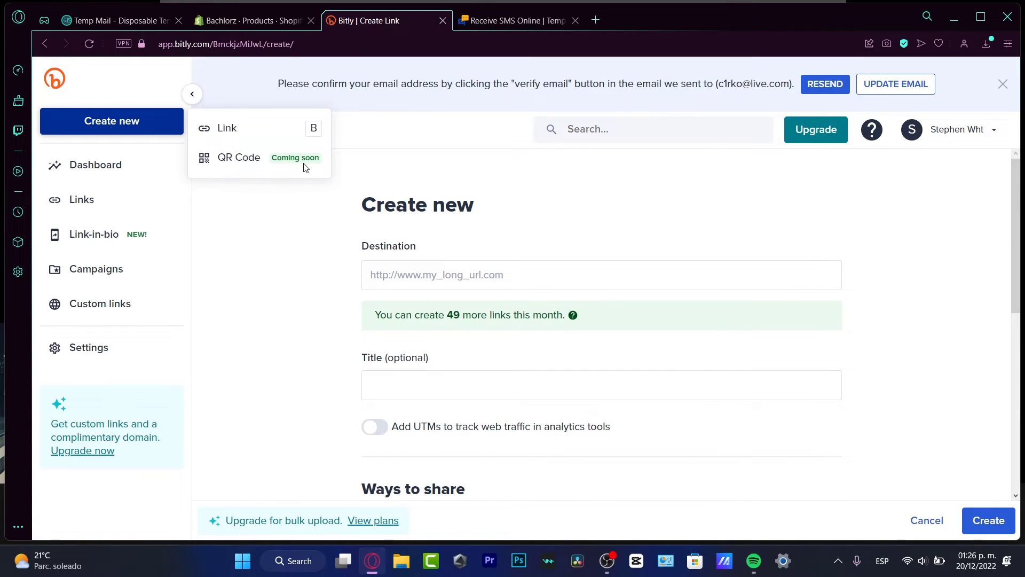
left_click(885, 312)
Switch on the QR code option, then go to Dashboard and on to the Links list
left_click(458, 271)
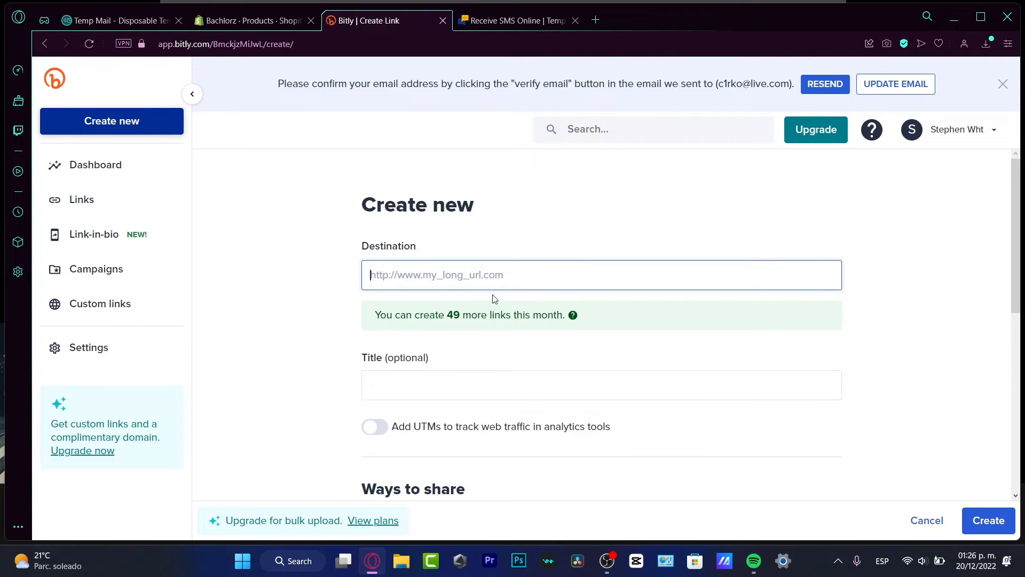
mouse_move(581, 315)
scroll(581, 315, "down", 10)
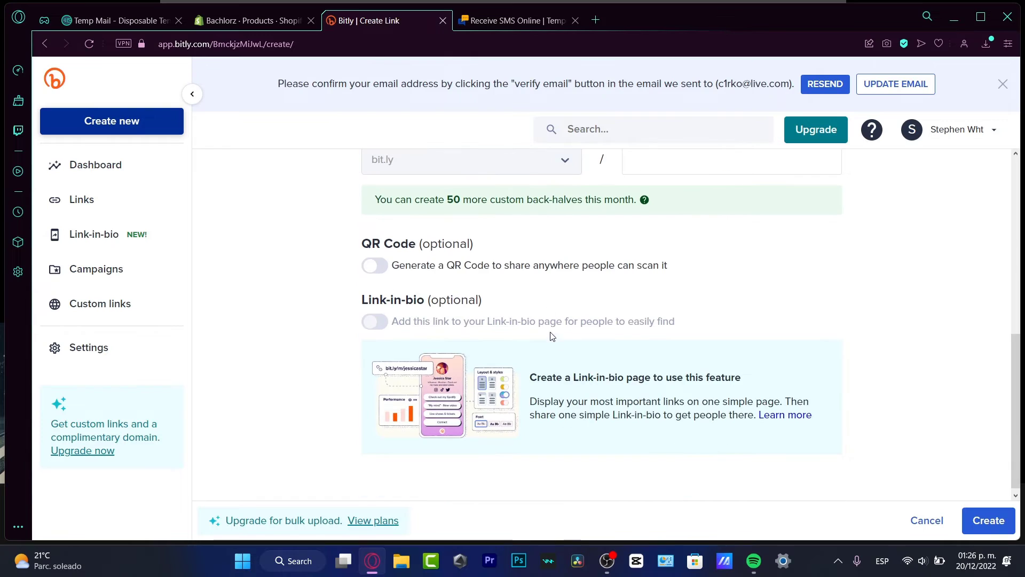
left_click_drag(360, 243, 416, 245)
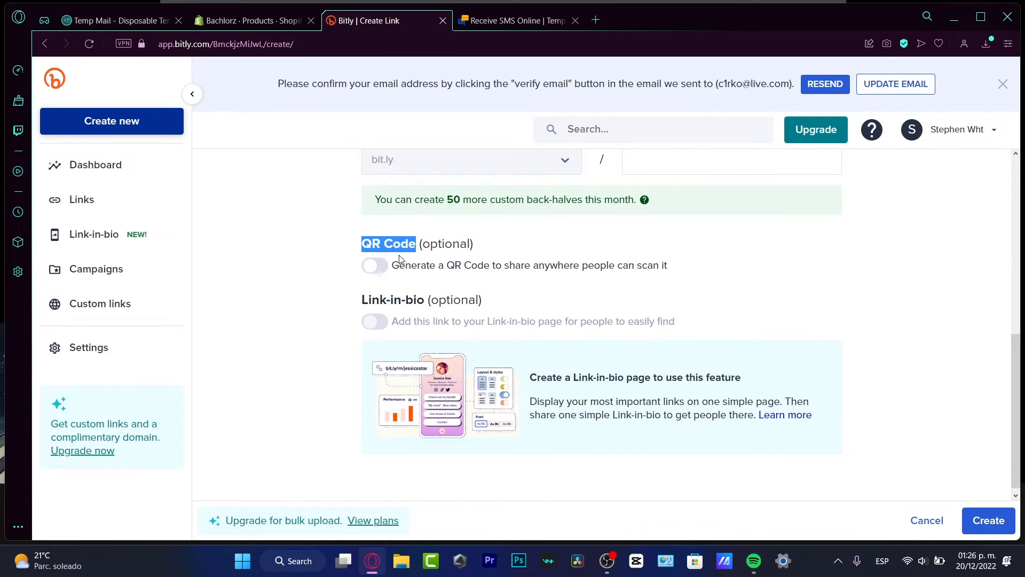
left_click(375, 275)
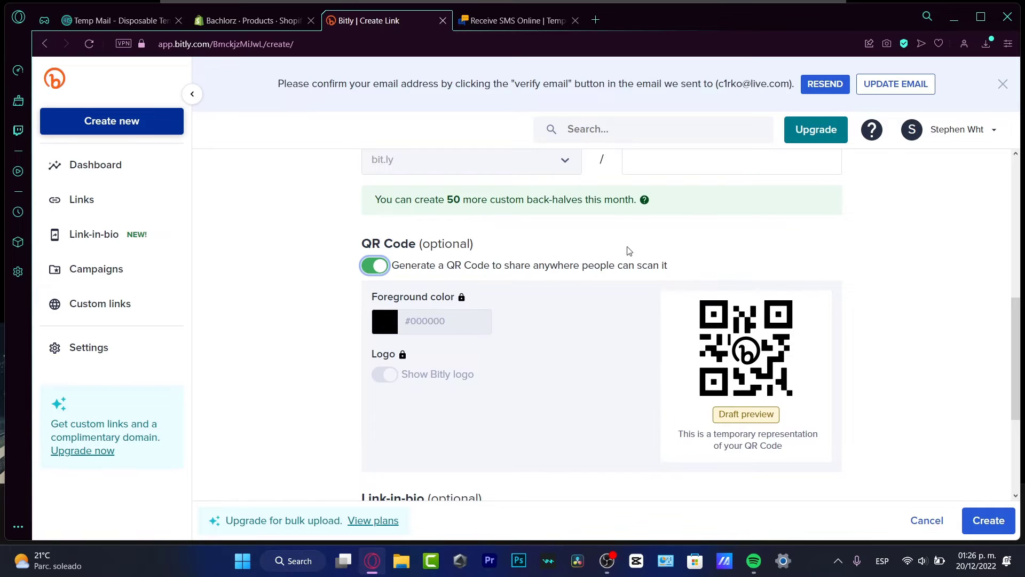
left_click(134, 175)
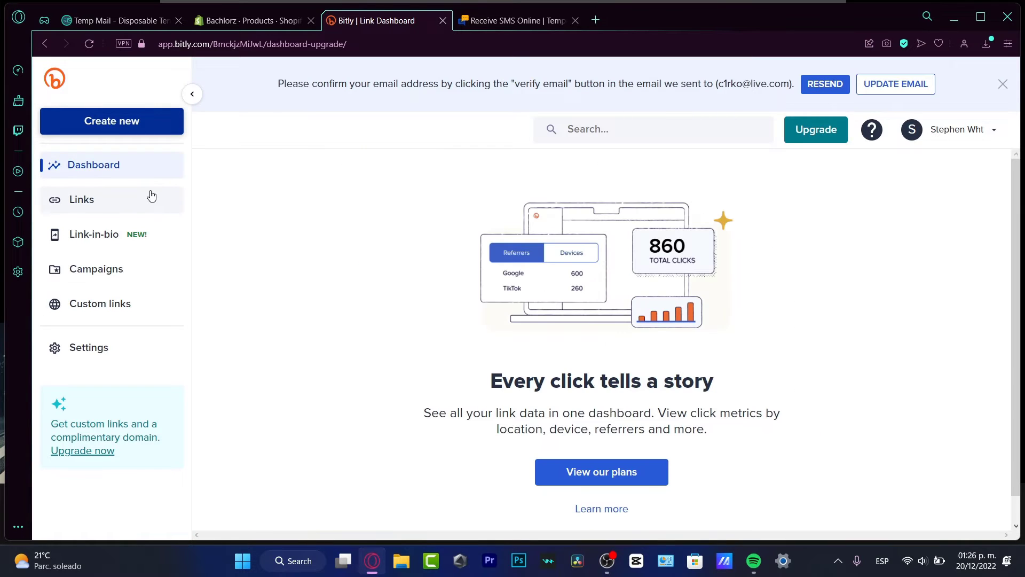
left_click(122, 201)
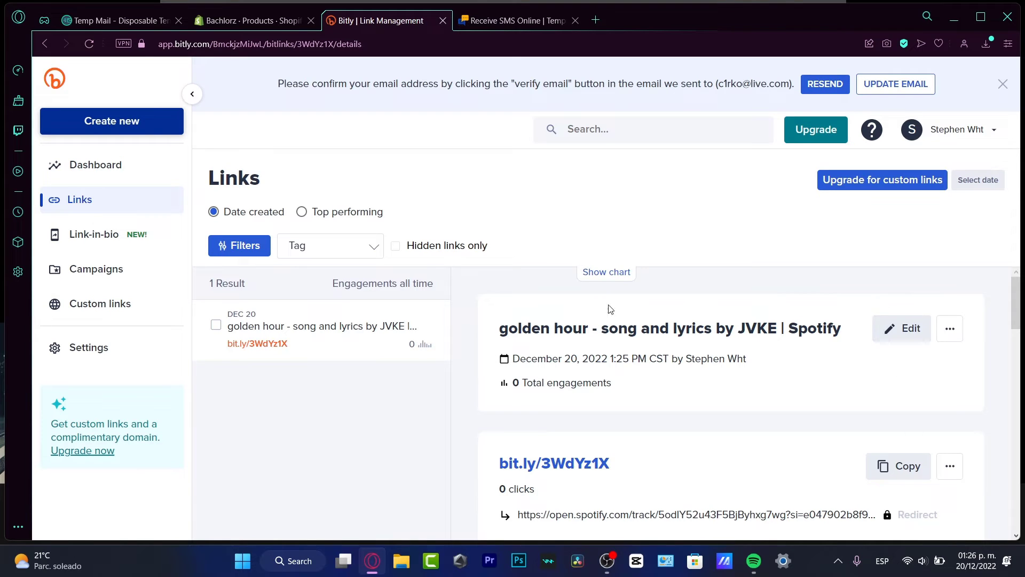
Create a QR code for bit.ly/3WdYz1X, view its preview, then close it
scroll(747, 368, "down", 4)
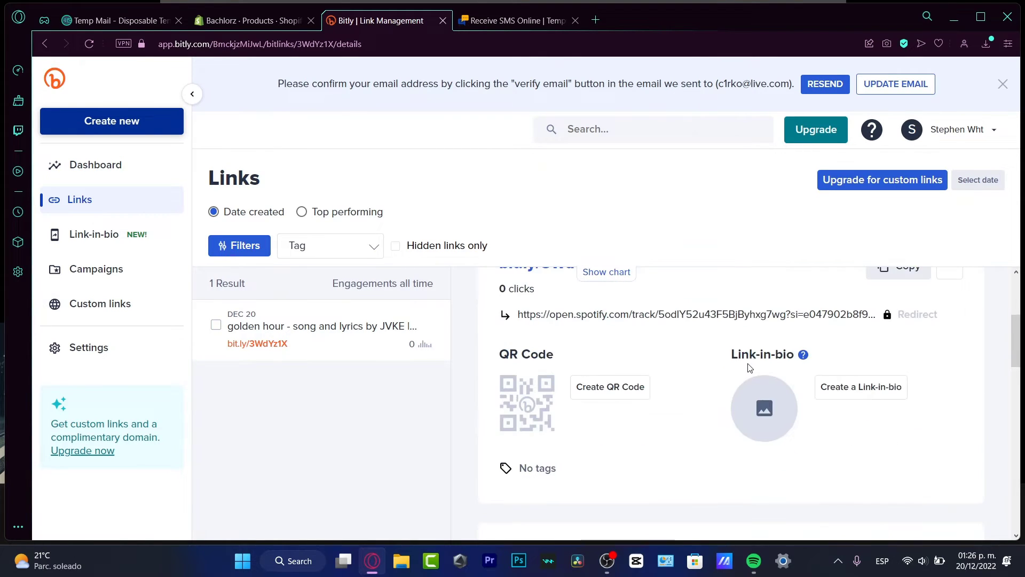
left_click(615, 386)
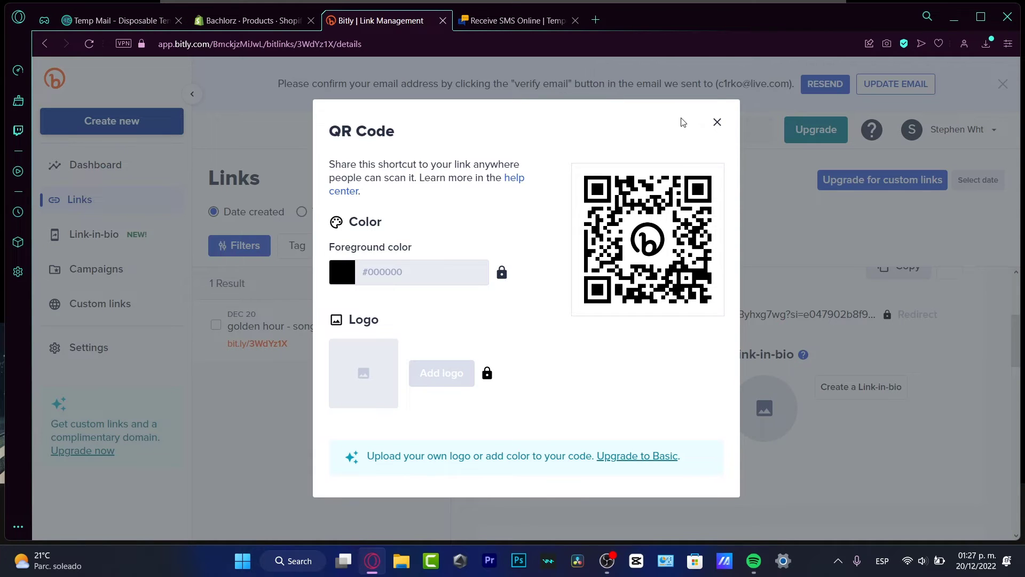
left_click(717, 122)
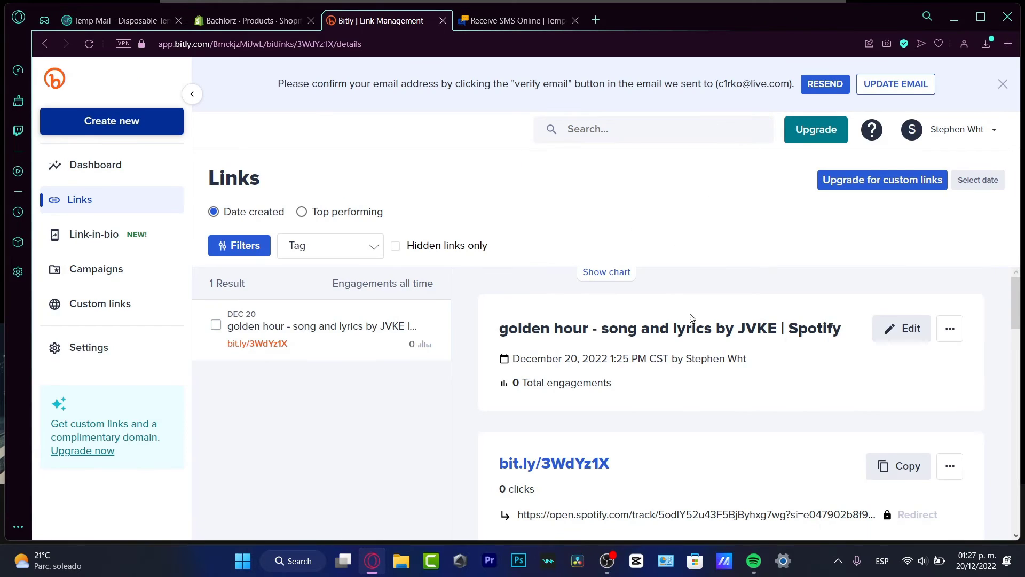
Create a link-in-bio page on the bit.ly domain with the back-half goldenh
scroll(689, 356, "down", 3)
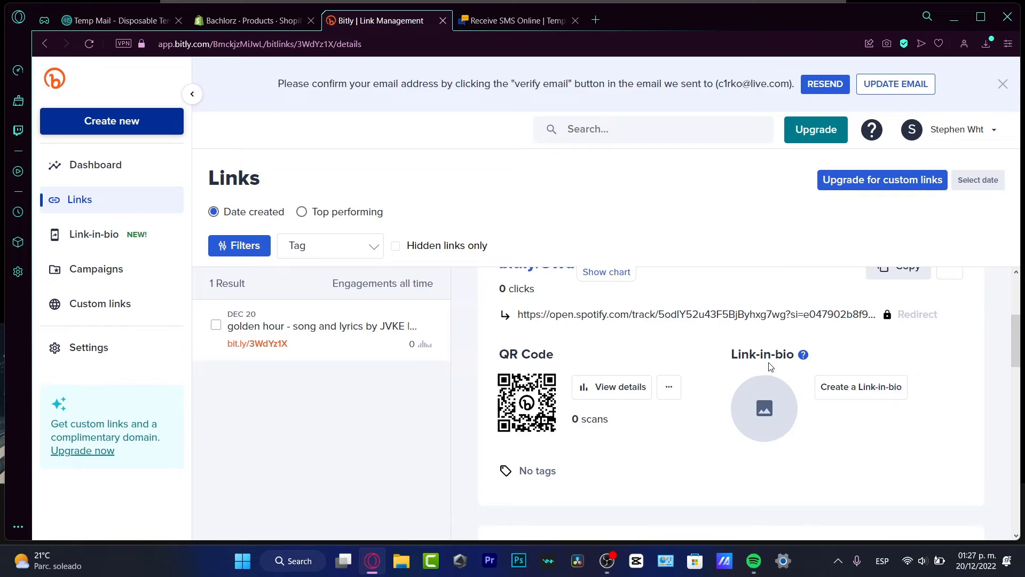
left_click(857, 391)
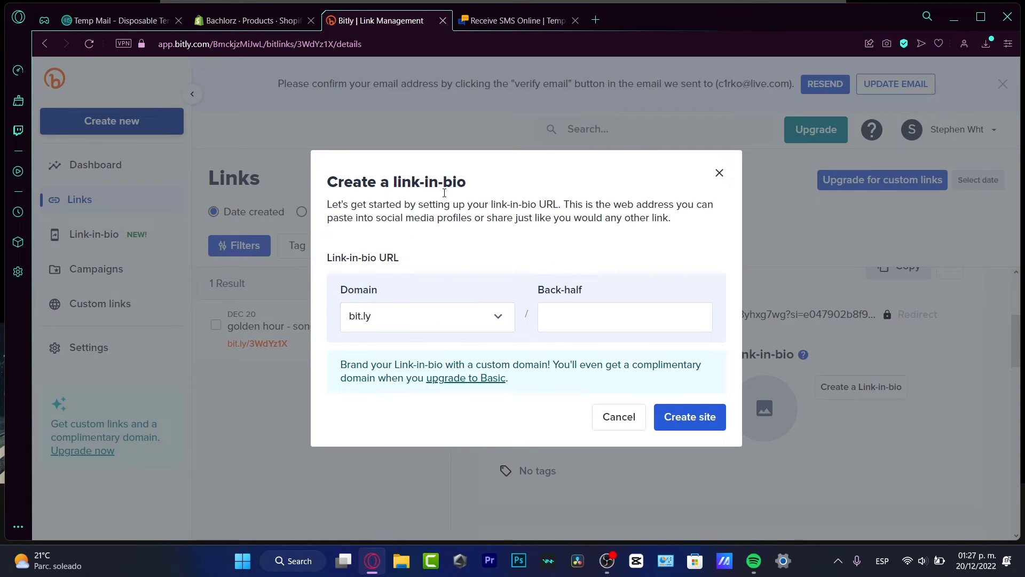
left_click(471, 323)
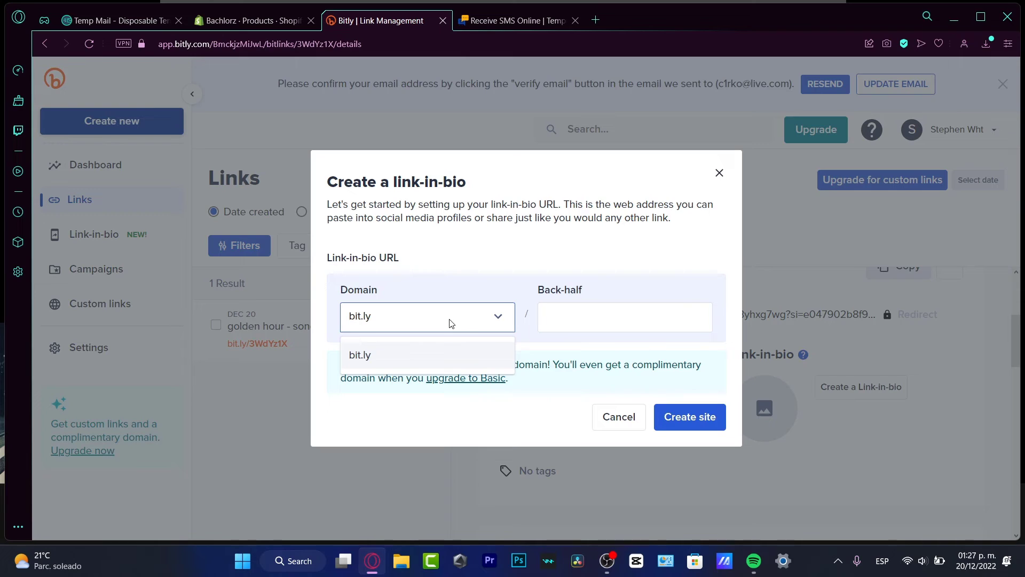
left_click(385, 365)
left_click(609, 318)
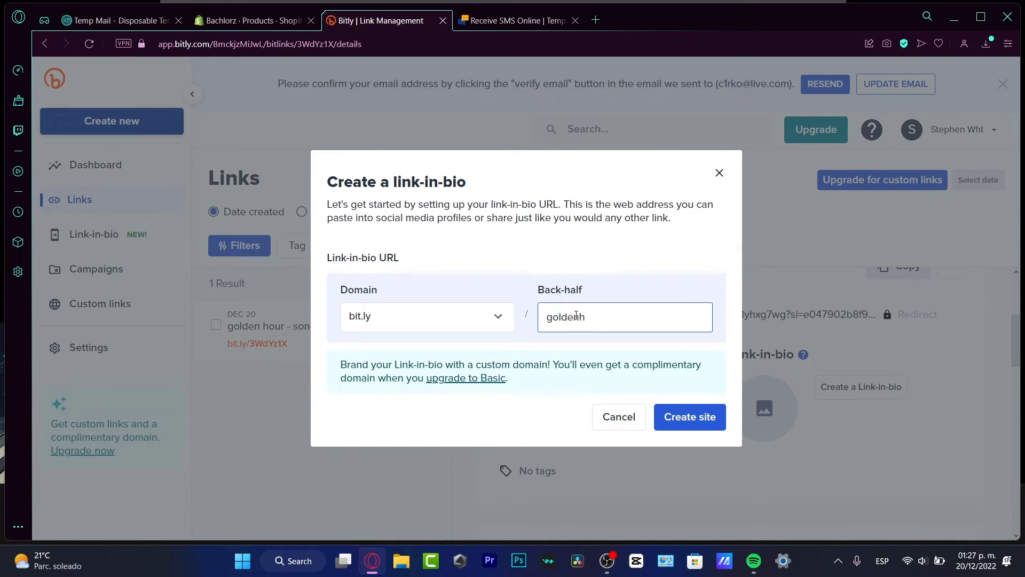
left_click(679, 416)
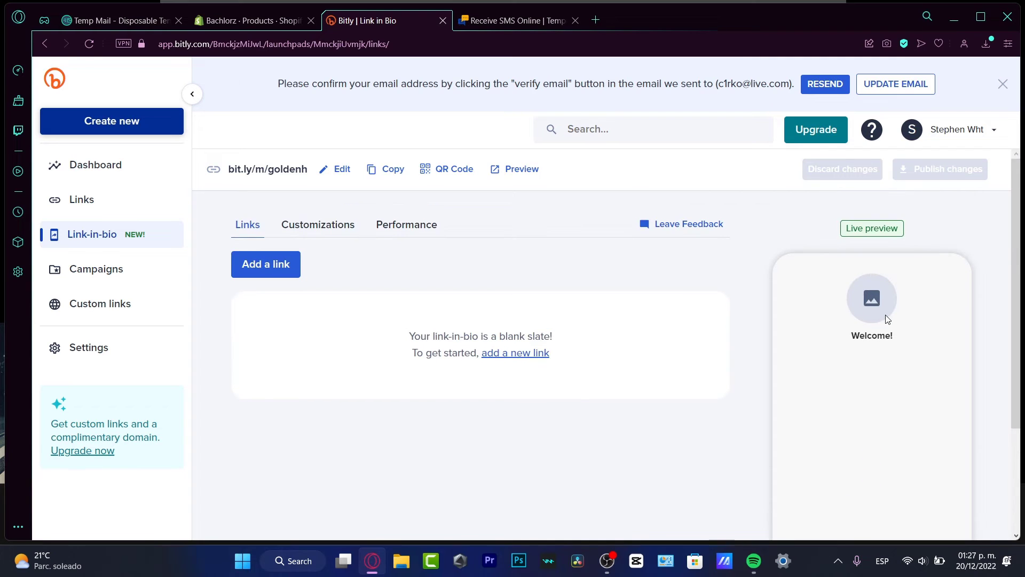
Add a new link button labelled 'my song on Spotify'
left_click(270, 263)
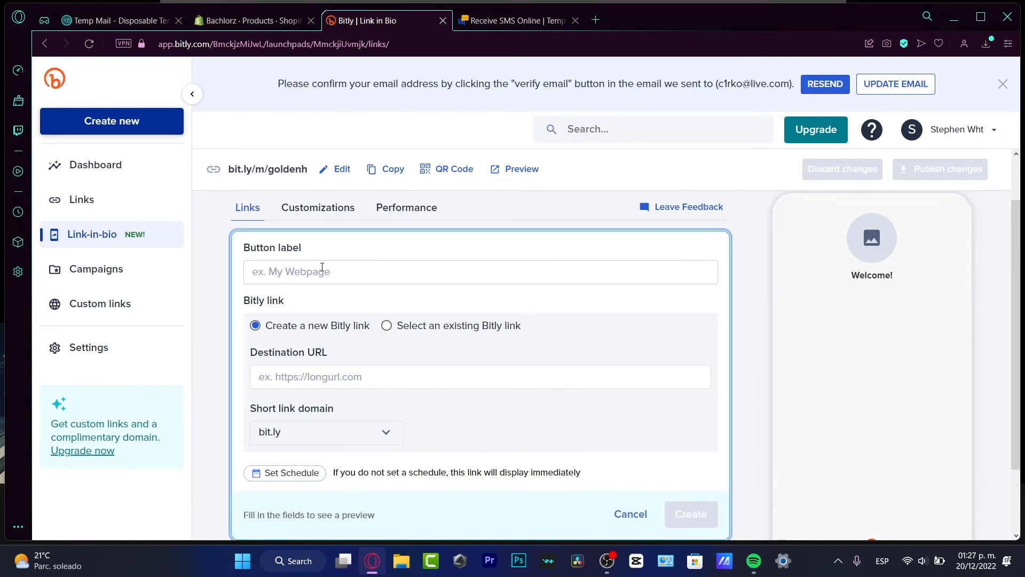
left_click(331, 273)
type("my song")
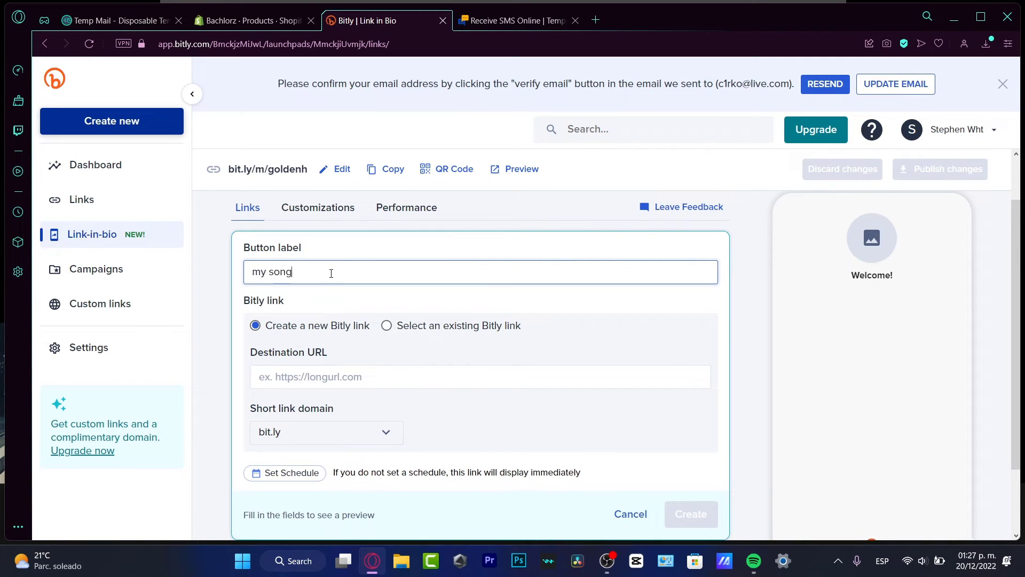
type(" on  Spot")
Set its destination to bit.ly/3WdYz1X and try creating it; it is rejected as a Bitly link
left_click(508, 379)
type("http://bit.ly/3WdYz1X")
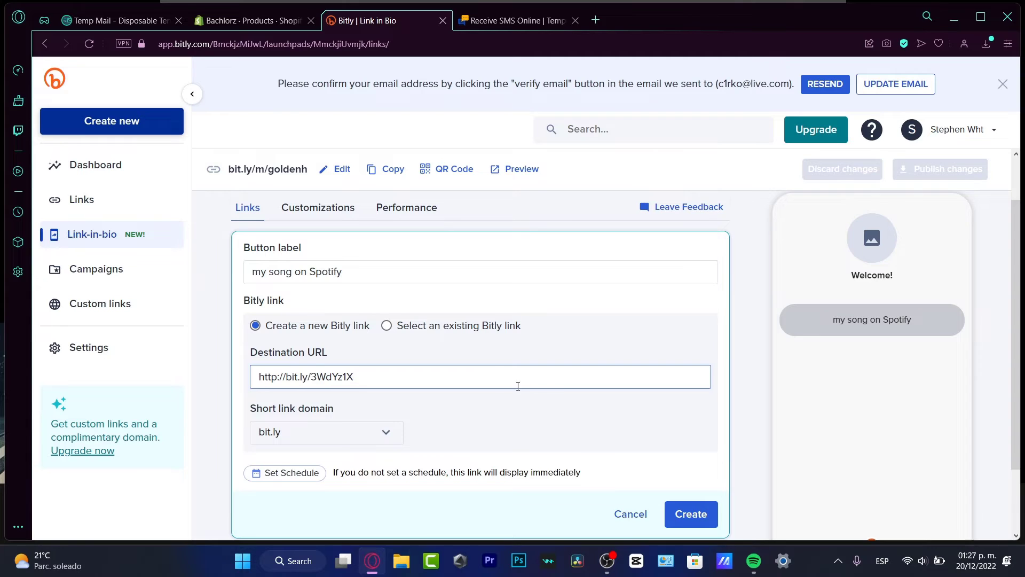
scroll(523, 384, "down", 2)
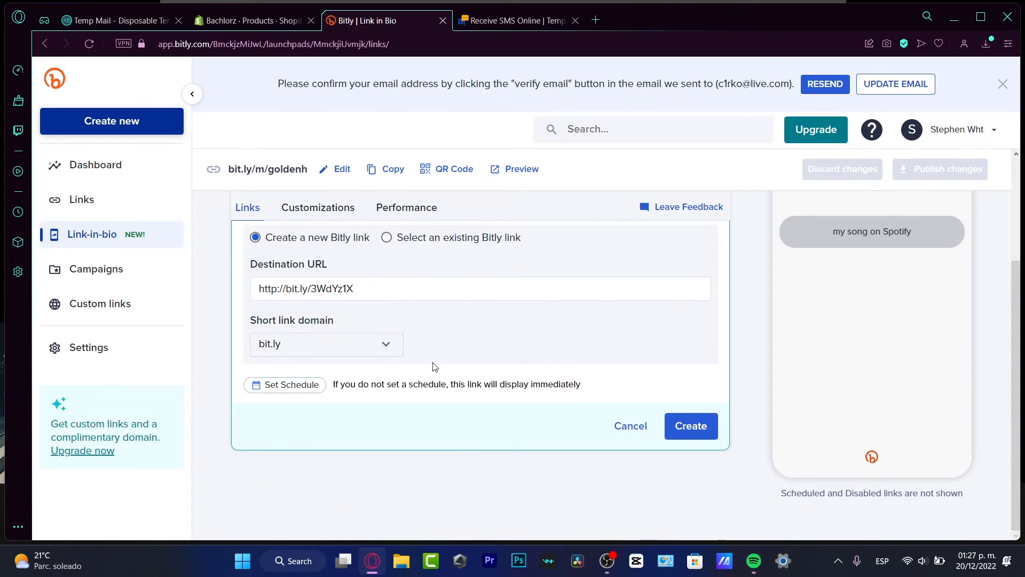
left_click(689, 425)
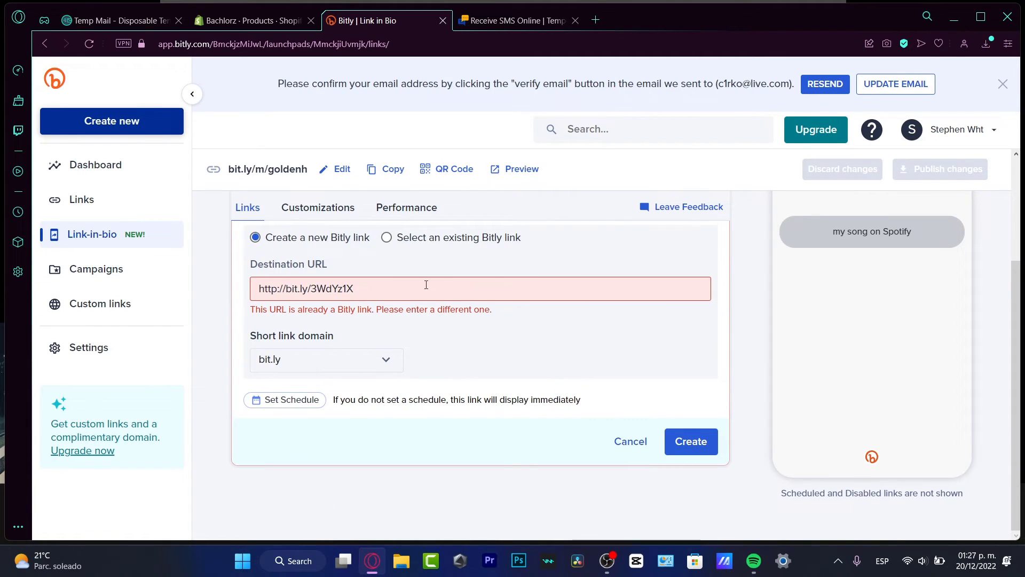
left_click_drag(408, 289, 251, 289)
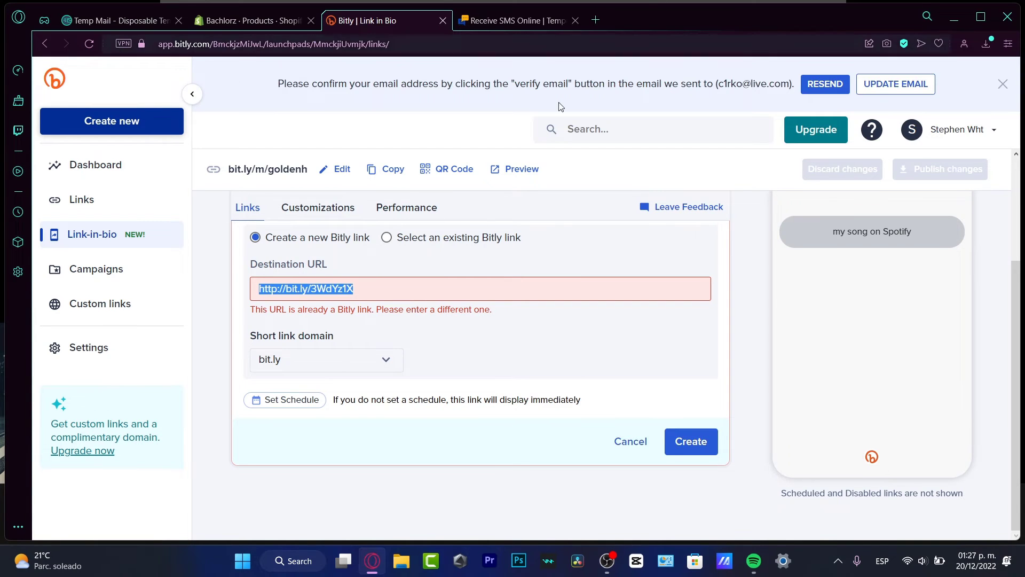
In Spotify, copy the song link of JVKE's track Hero via Compartir > Copiar enlace de la canción
left_click(753, 560)
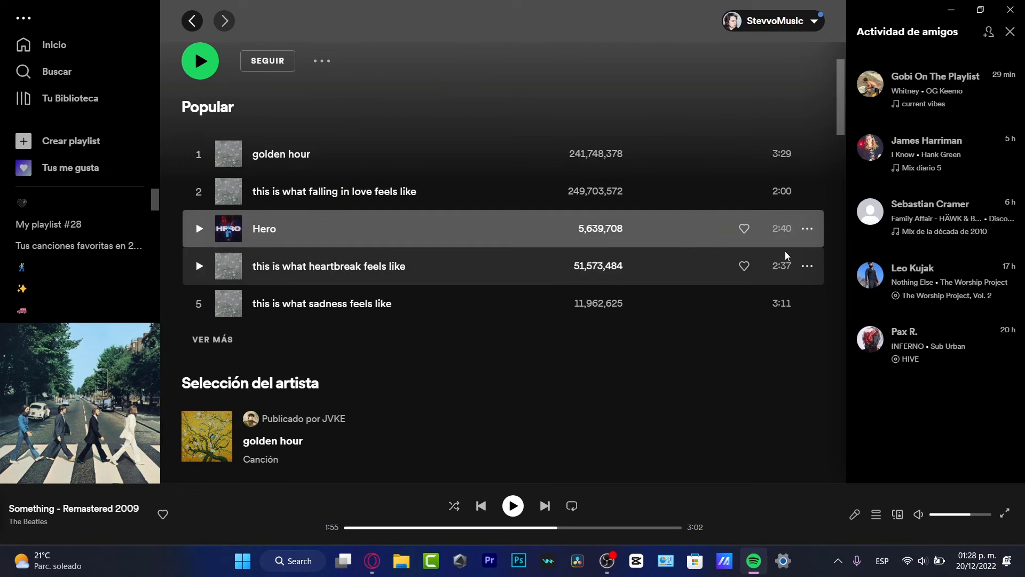
left_click(807, 229)
mouse_move(855, 442)
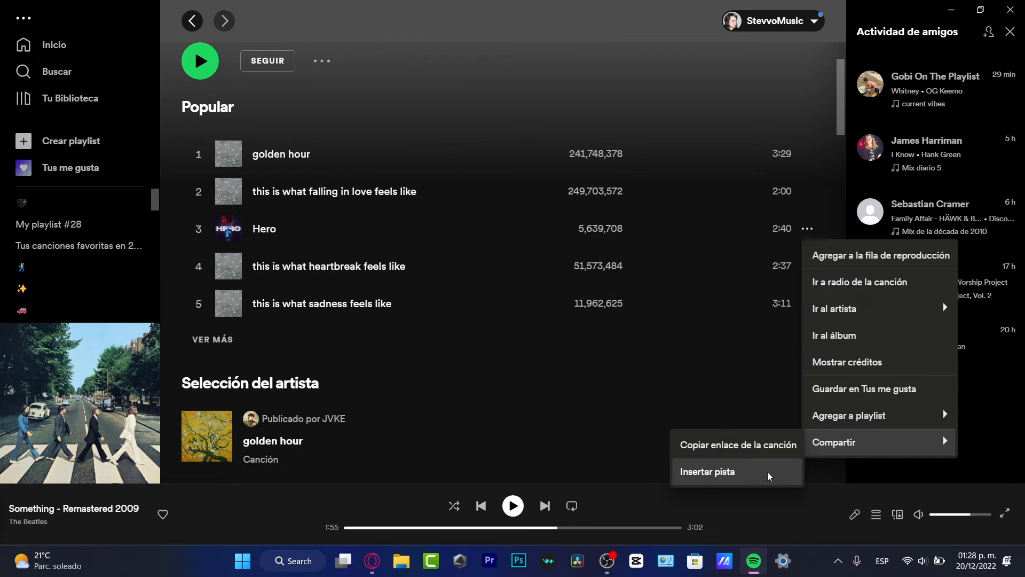
left_click(715, 444)
scroll(368, 250, "up", 4)
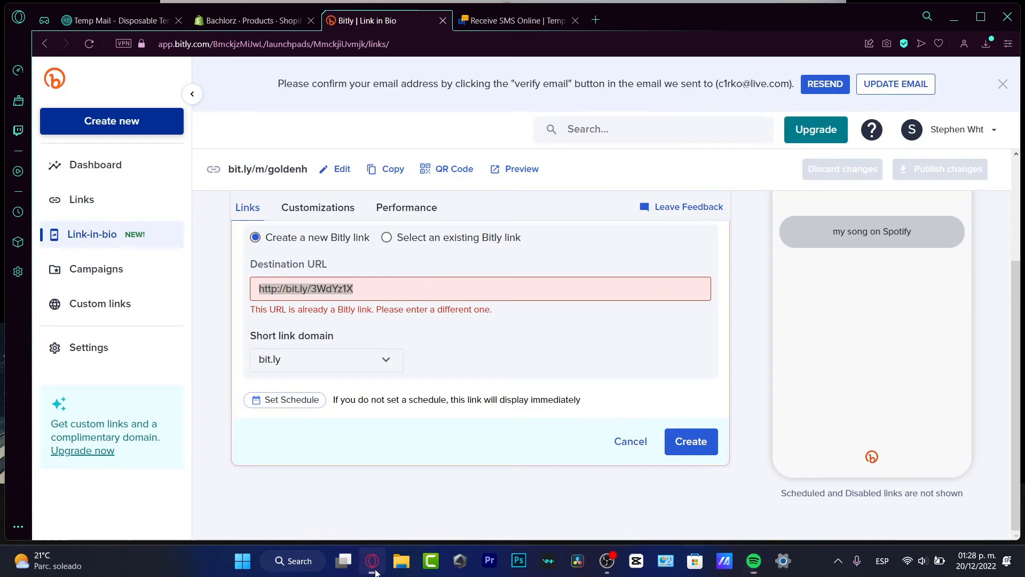
Replace the destination with the Spotify track link and create the 'my song on Spotify' button
left_click(372, 561)
double_click(426, 296)
left_click(425, 296)
double_click(425, 296)
key("ctrl+a")
type("https://open.spotify.com/track/4Wu62DoQg1ECGlDKDfo30R?si=d07b6504232b45a0")
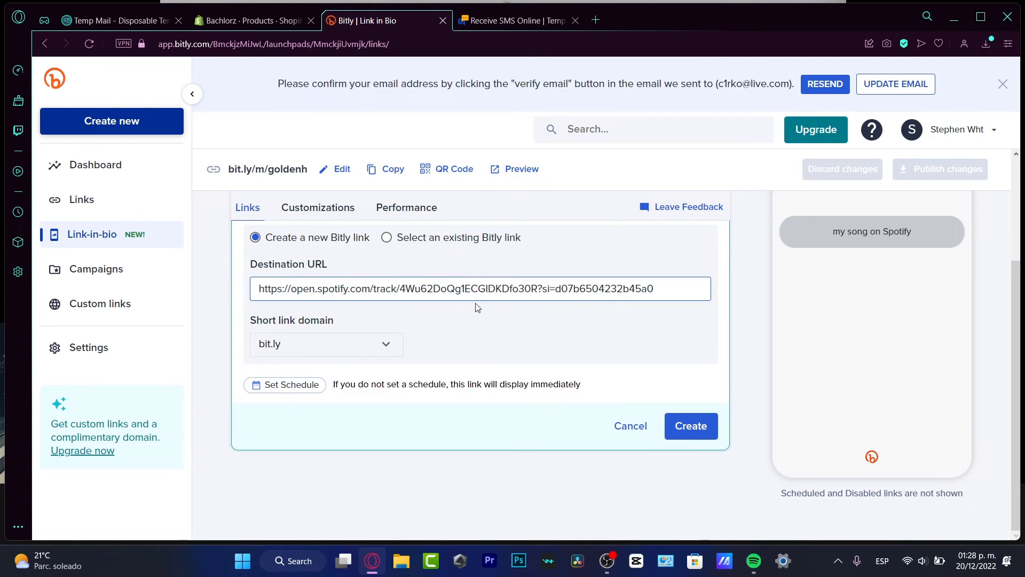
left_click(685, 425)
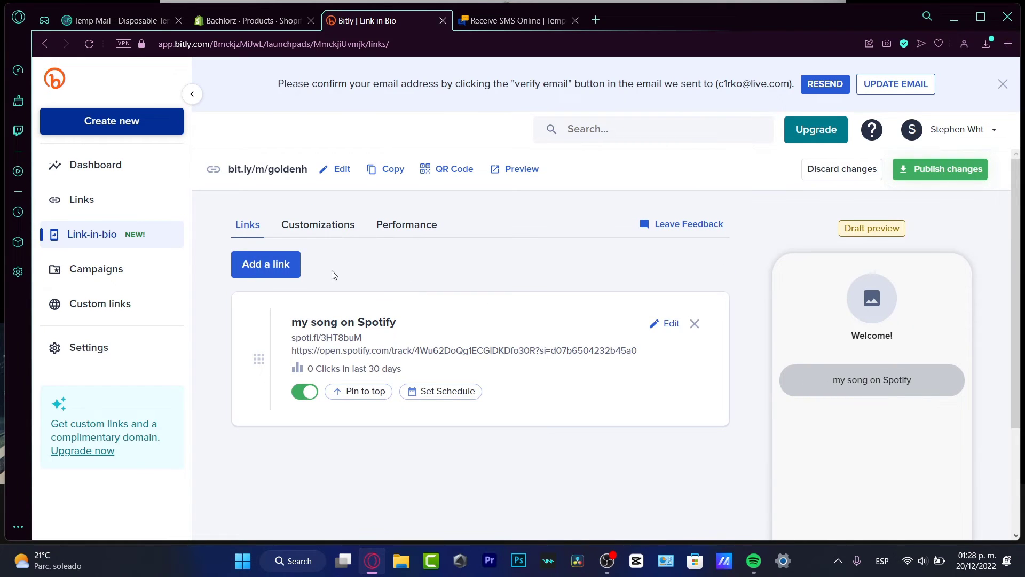
Draft an 'Instagram' button with the pasted Spotify link, which is rejected as a duplicate
left_click(286, 265)
left_click(353, 273)
type("Instagram")
key("BackSpace")
key("BackSpace")
type("ram")
left_click(428, 382)
type("https://open.spotify.com/track/4Wu62DoQg1ECGlDKDfo30R?si=d07b6504232b45a0")
scroll(688, 374, "down", 3)
left_click(690, 342)
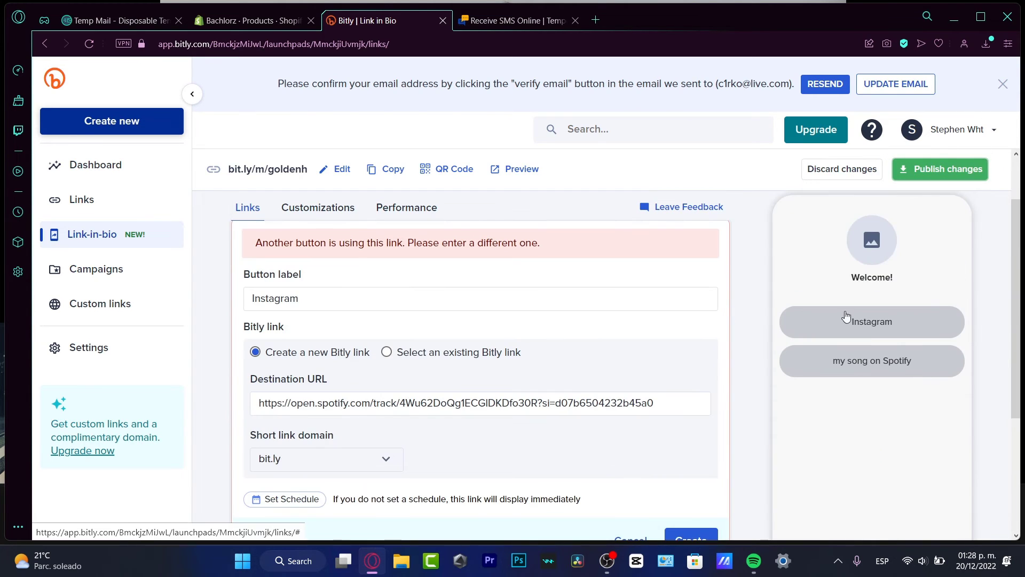
Publish the newly added Spotify song link
left_click(322, 214)
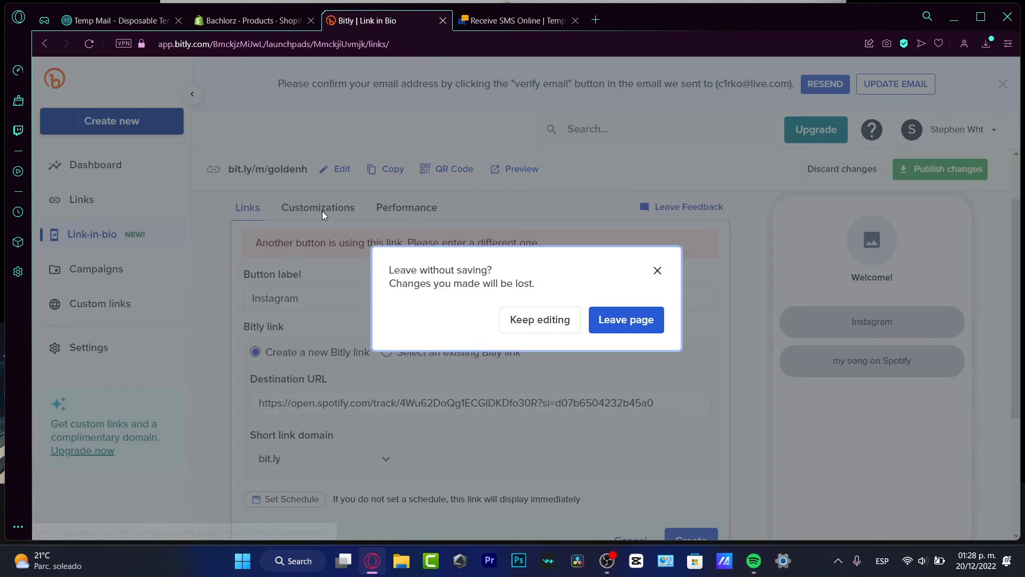
left_click(763, 273)
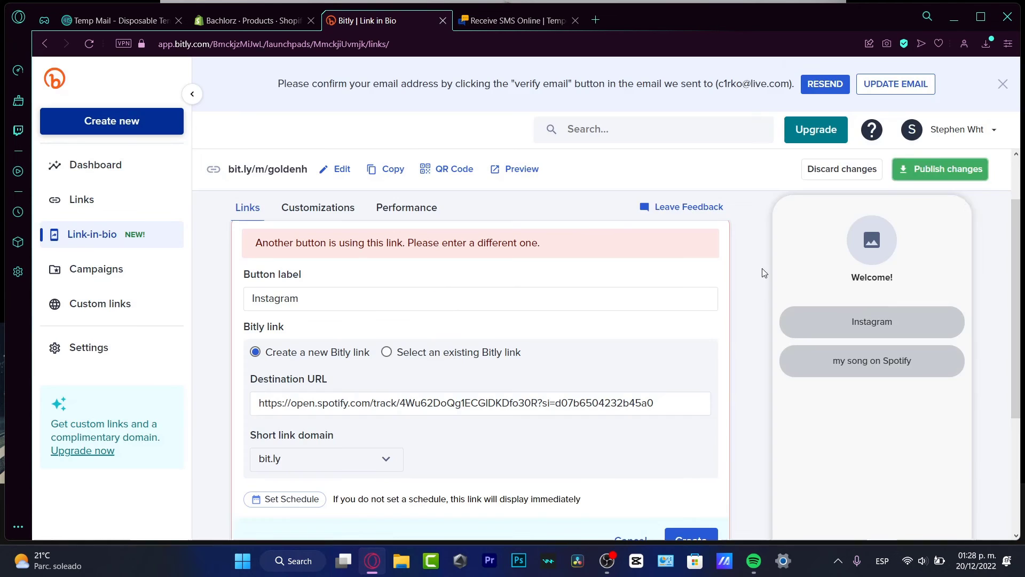
left_click(941, 169)
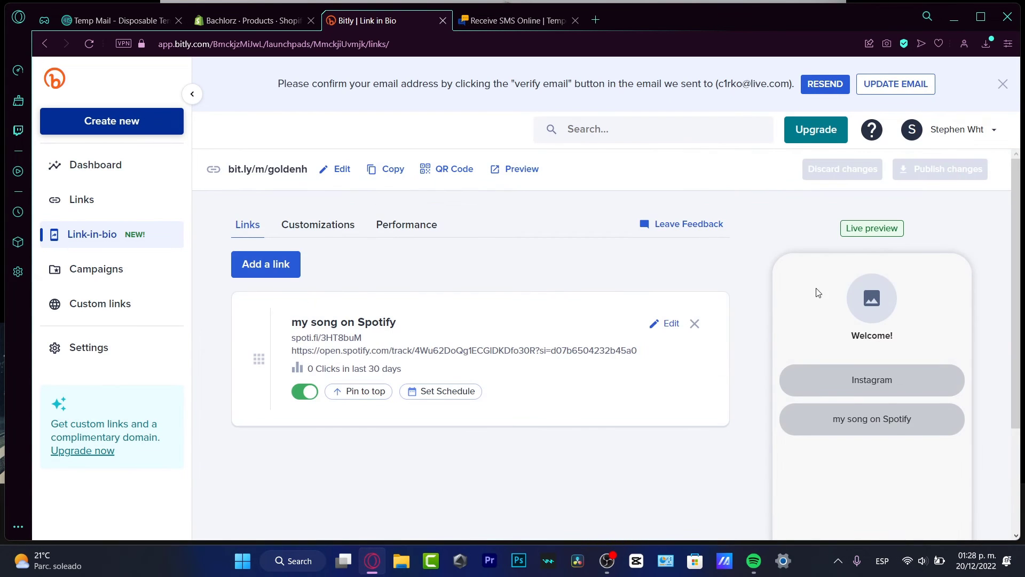
Upload the astronaut-riding-an-orca image from Downloads as the profile image
left_click(339, 224)
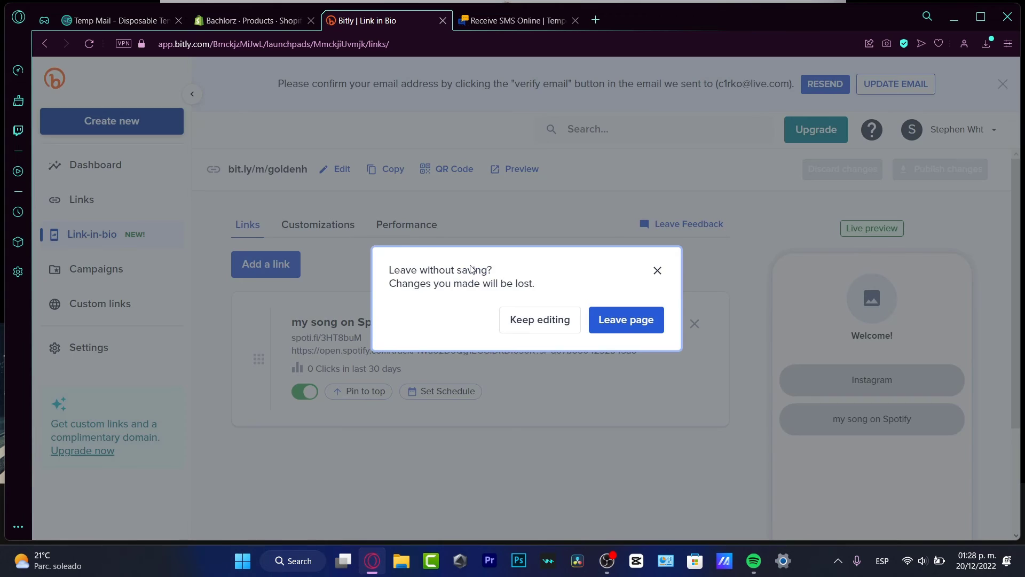
left_click(645, 335)
scroll(496, 297, "down", 3)
scroll(405, 289, "up", 3)
left_click(353, 353)
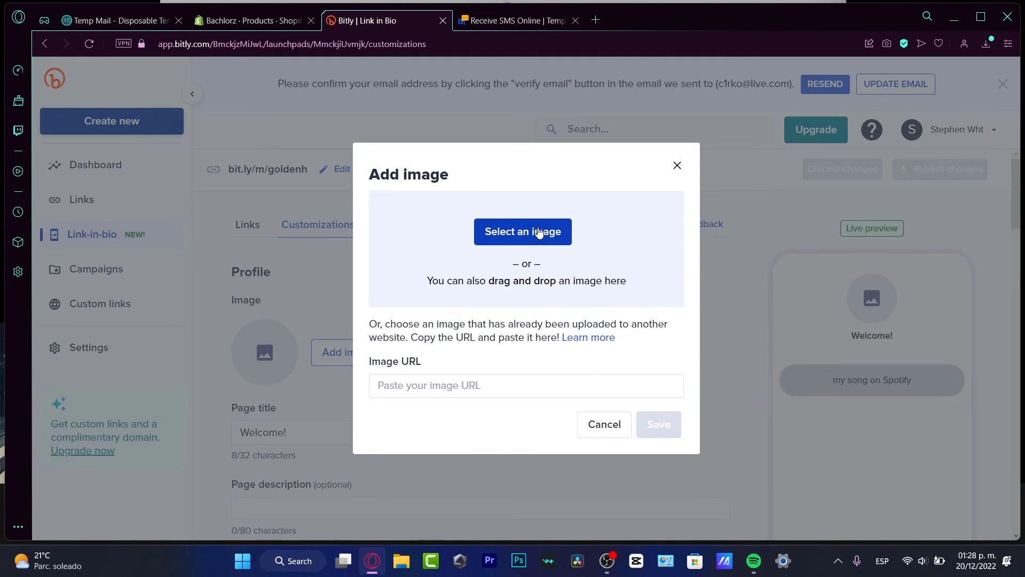
left_click(539, 231)
left_click(618, 310)
left_click(659, 501)
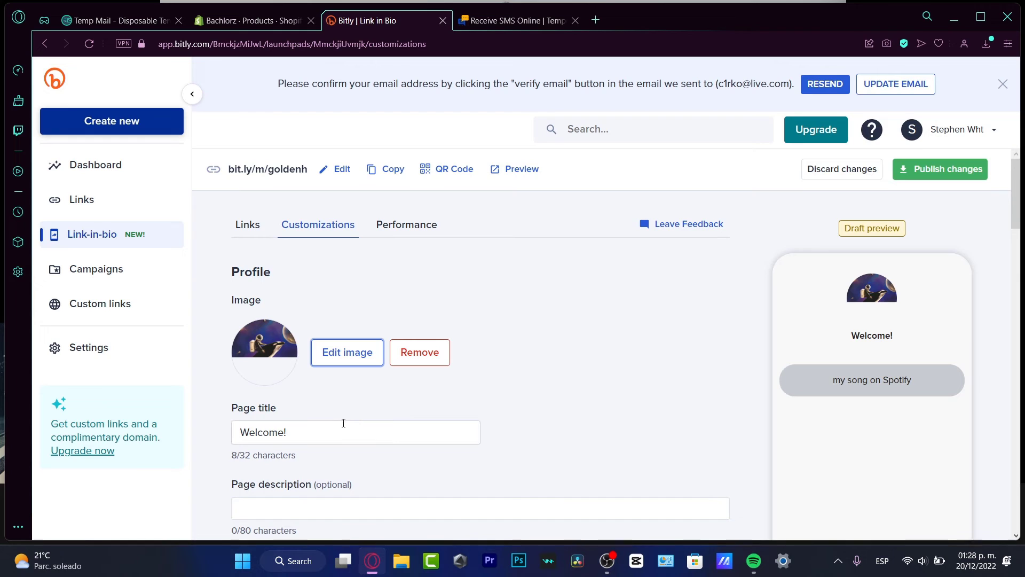
Set the page title to JVKE and the description to 'Singer Songwriter'
triple_click(343, 423)
type("Singer Songwrite")
key("BackSpace")
key("BackSpace")
key("BackSpace")
key("BackSpace")
key("BackSpace")
key("BackSpace")
key("BackSpace")
key("BackSpace")
key("BackSpace")
key("BackSpace")
key("BackSpace")
key("BackSpace")
key("BackSpace")
key("BackSpace")
key("BackSpace")
key("BackSpace")
type("JVKE")
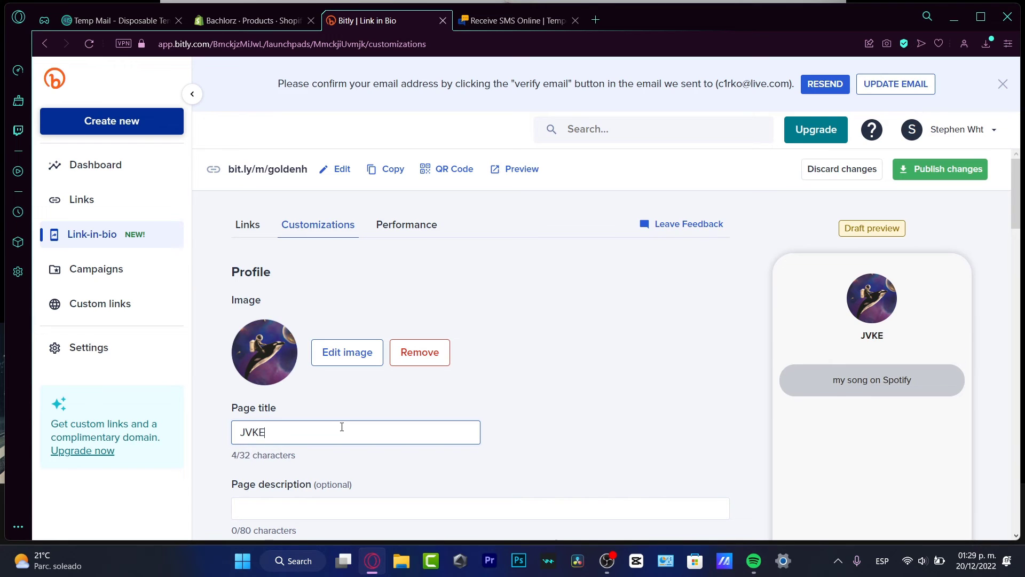
left_click(372, 492)
type("S")
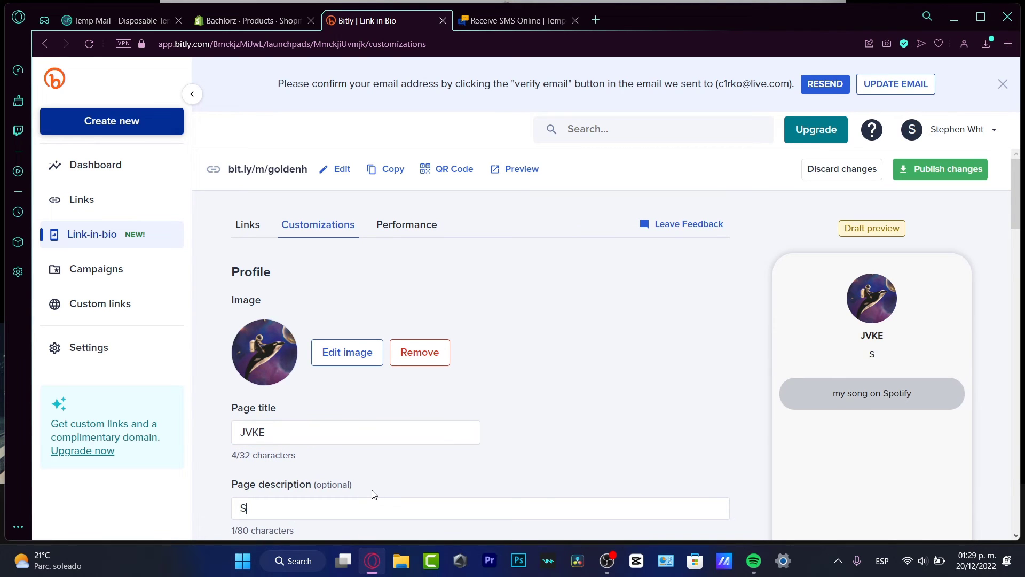
type("inger Songwriter")
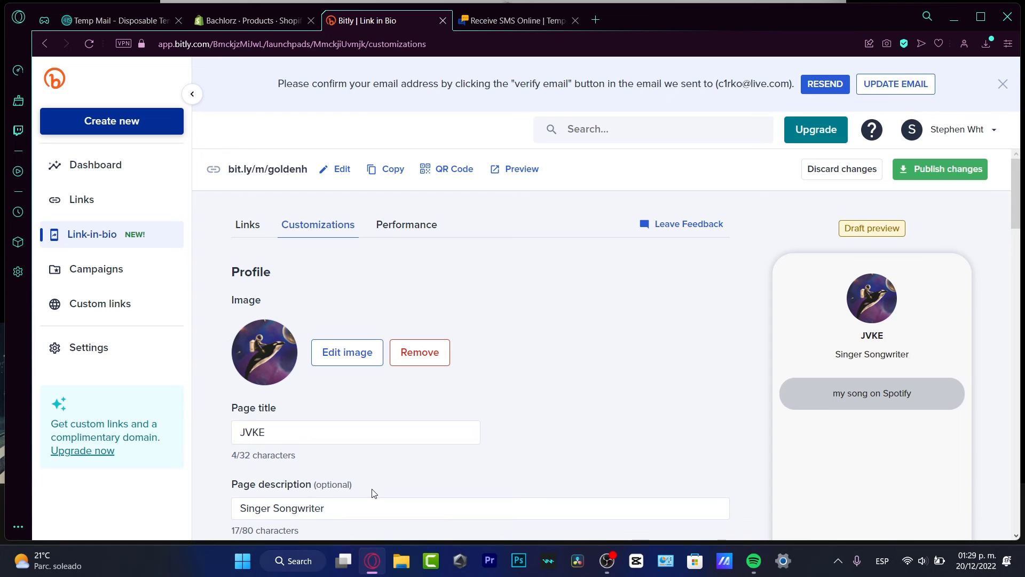
Try entering an Instagram profile URL and set the social icon style to Black
scroll(598, 419, "down", 8)
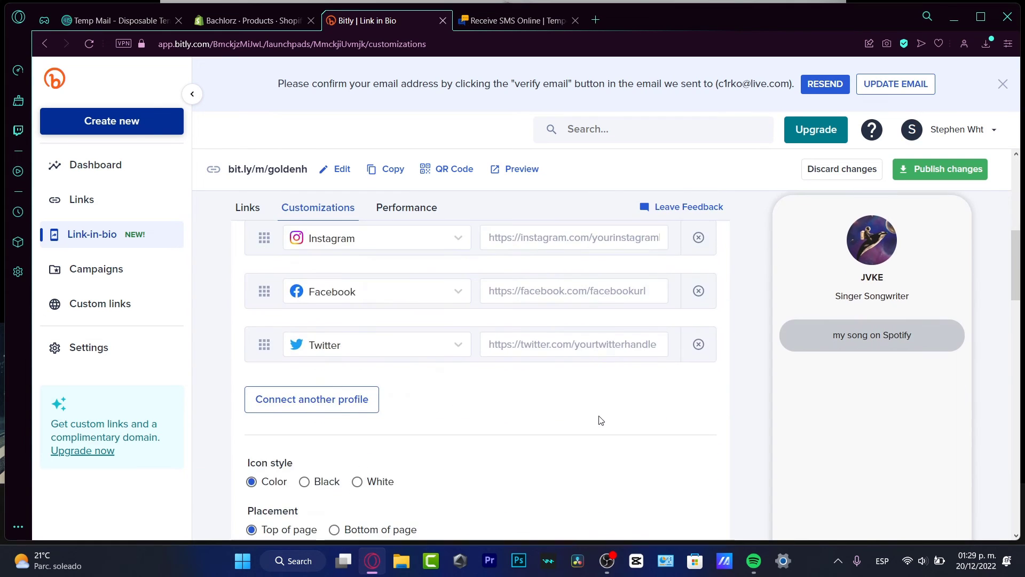
scroll(601, 422, "up", 5)
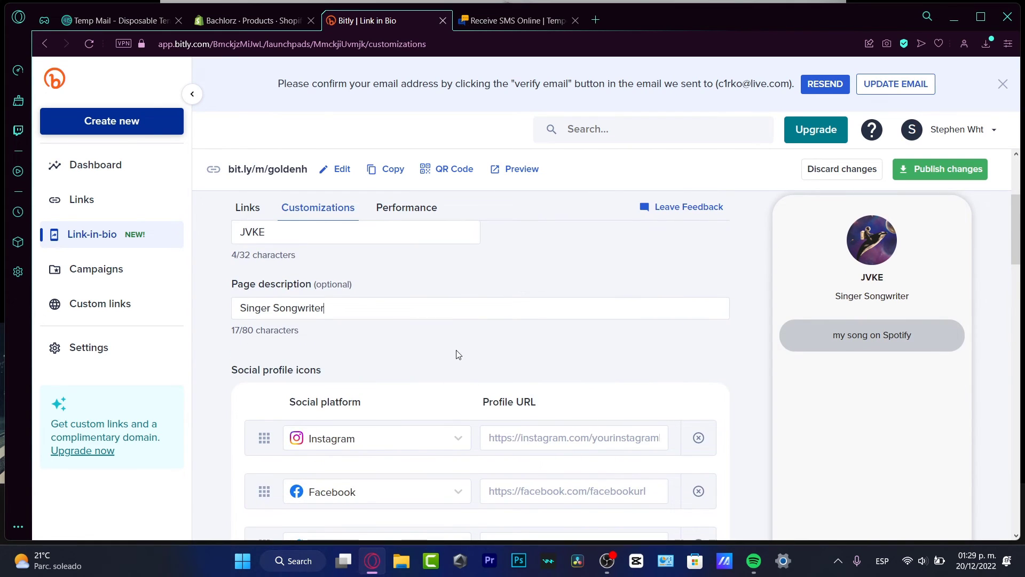
scroll(462, 359, "down", 4)
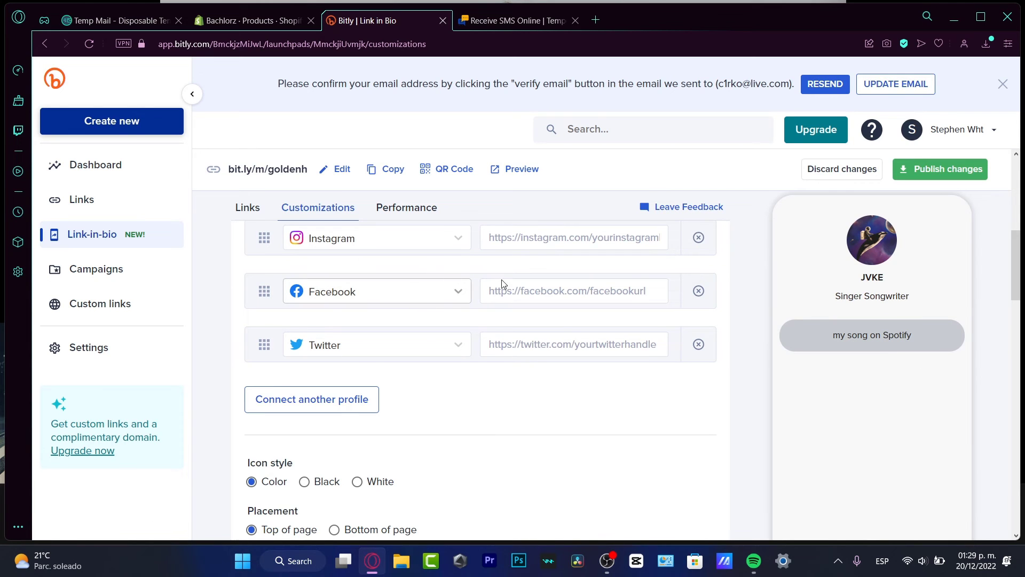
scroll(513, 280, "up", 4)
left_click(538, 429)
type("https://insa")
type("agram.com")
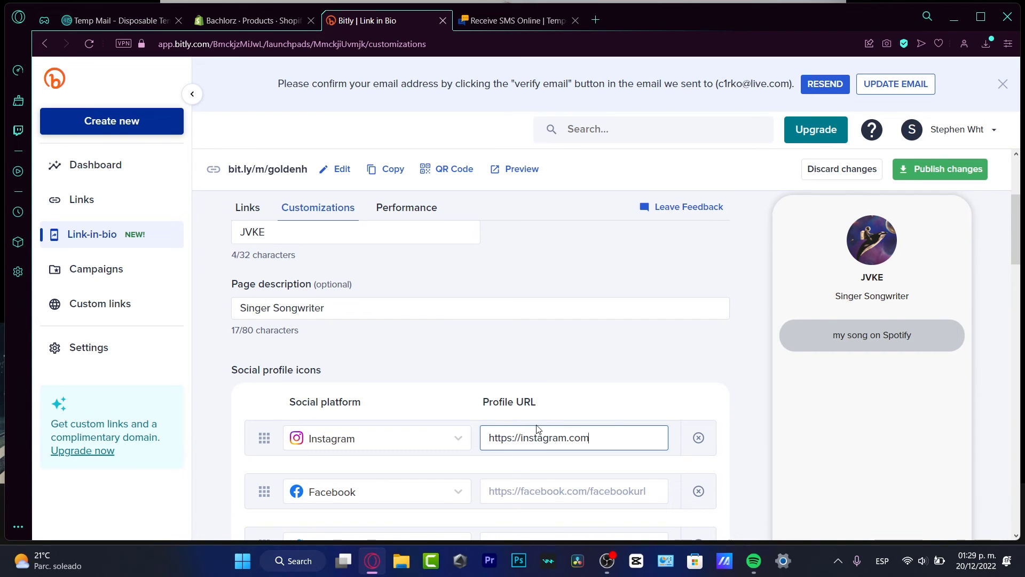
left_click(570, 392)
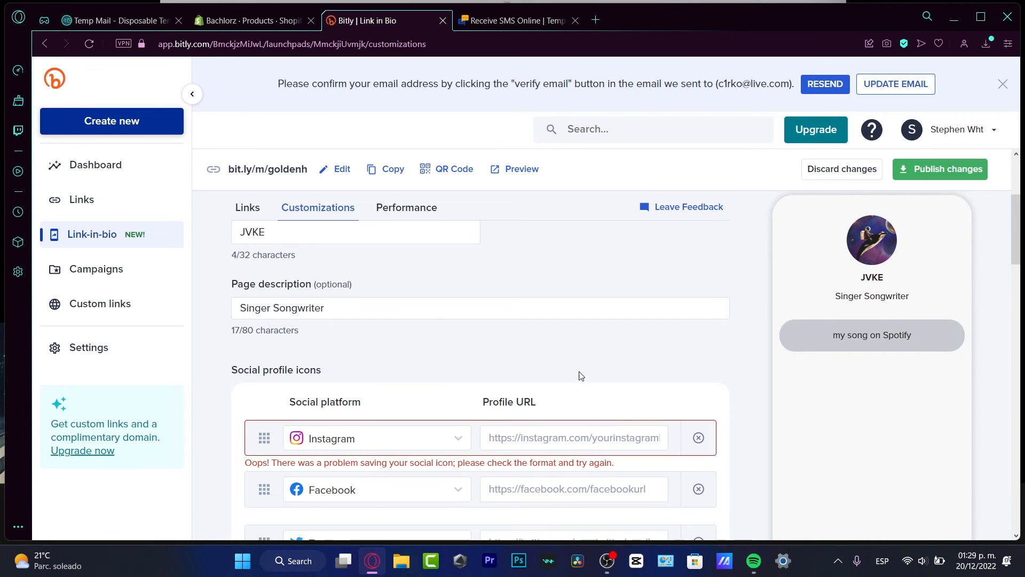
left_click(574, 438)
scroll(501, 411, "down", 4)
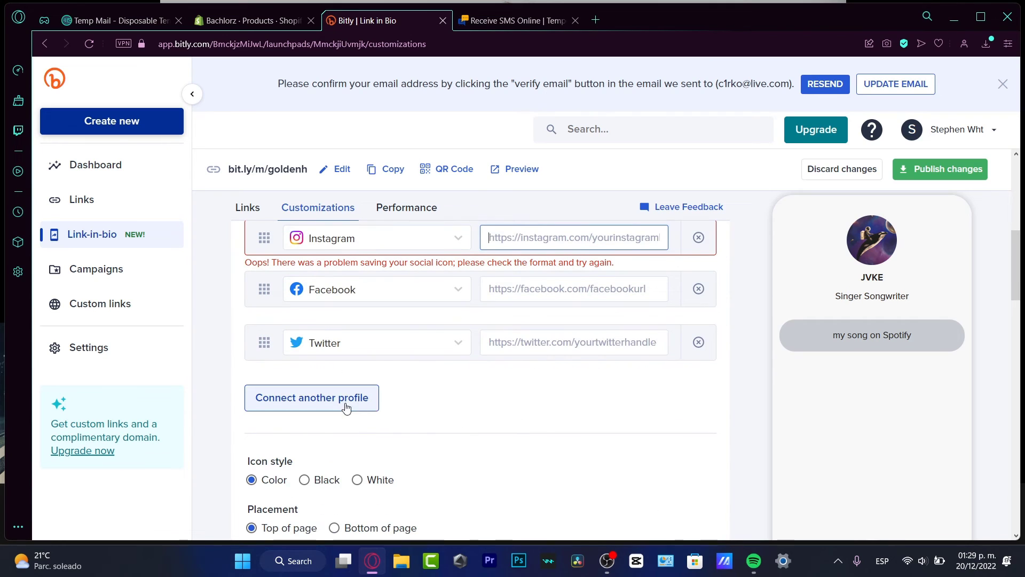
scroll(396, 416, "down", 4)
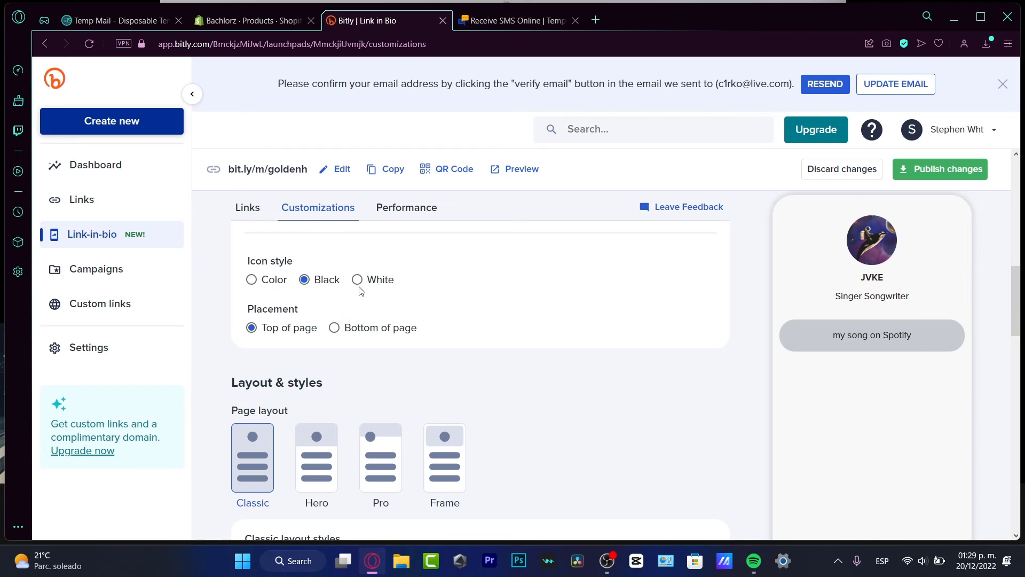
Switch the page to the Hero layout with the Seafoam colour theme
scroll(492, 404, "down", 4)
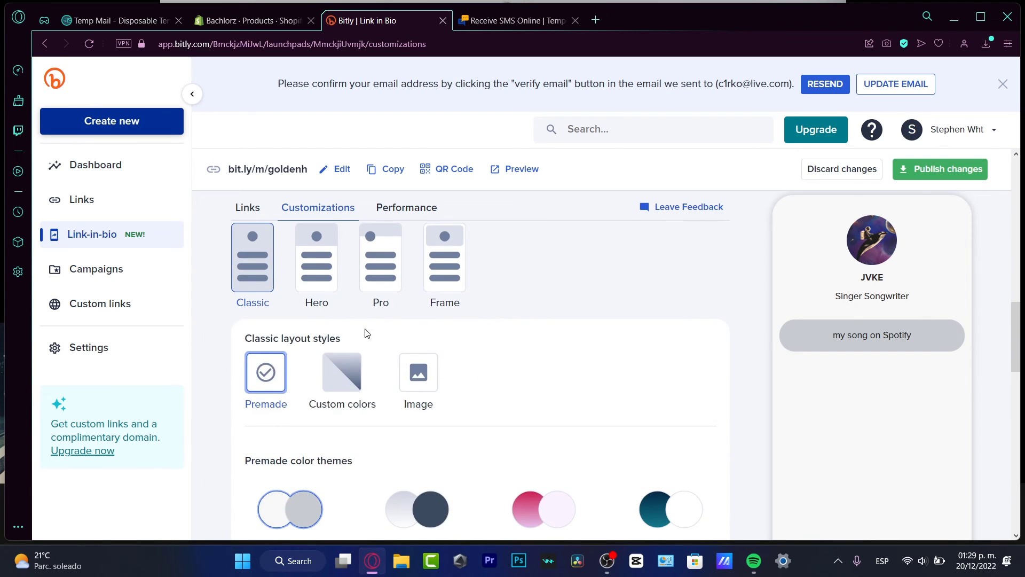
left_click(315, 267)
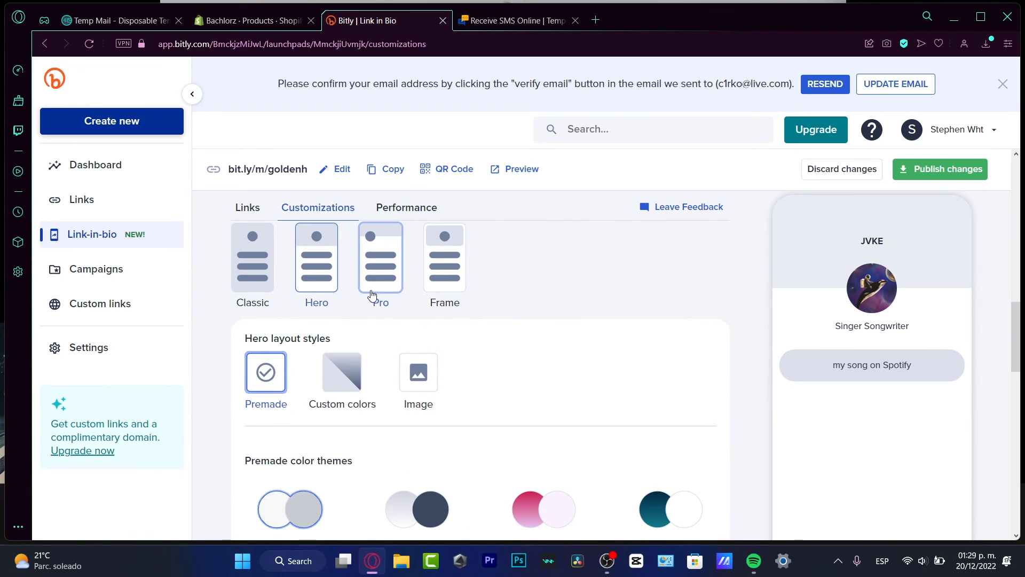
scroll(507, 337, "down", 4)
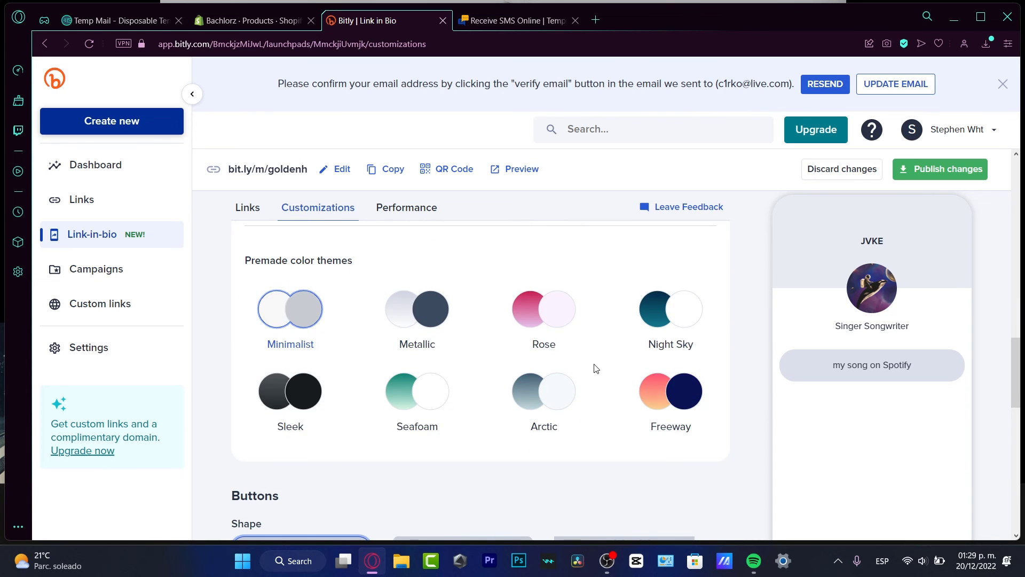
left_click(294, 406)
left_click(437, 386)
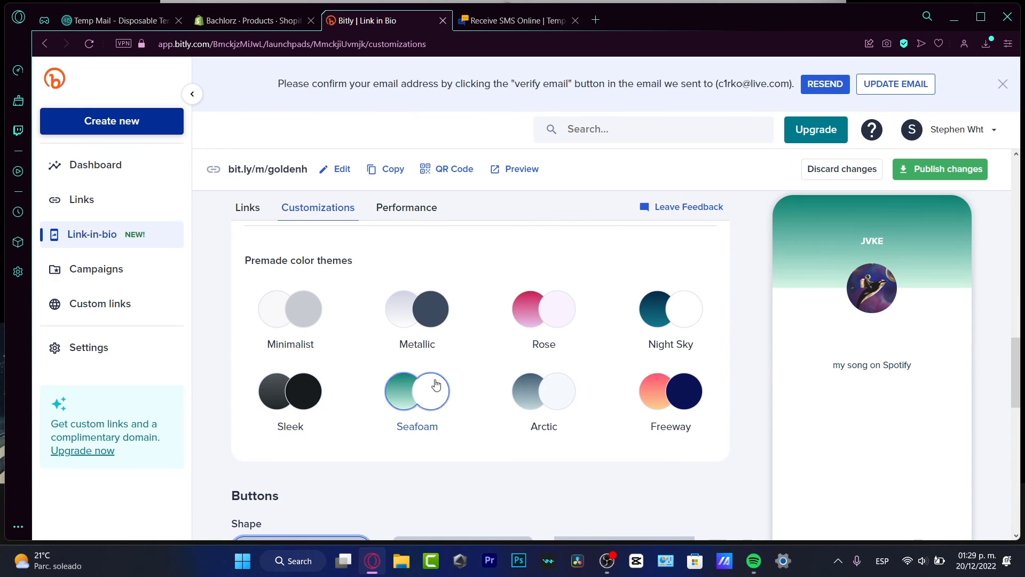
Give buttons a hard drop shadow, set the font to Josefin Sans, and view Performance
scroll(586, 392, "down", 3)
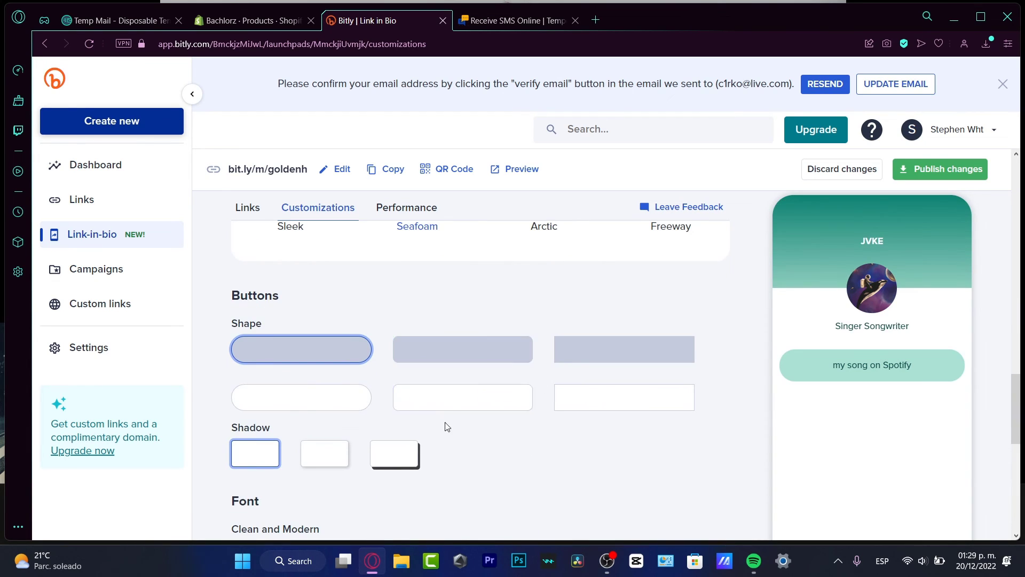
left_click(406, 456)
scroll(526, 450, "down", 3)
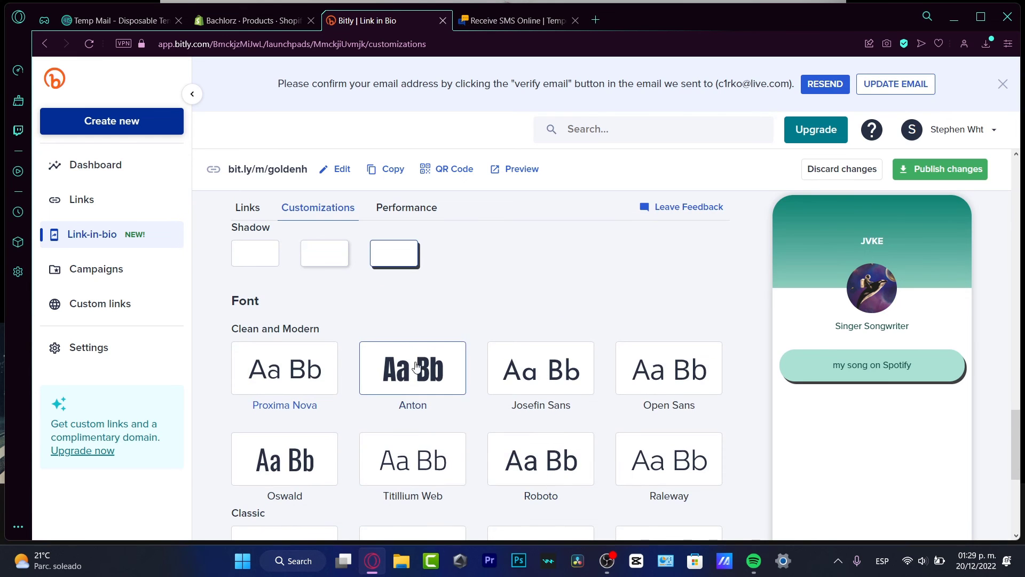
left_click(587, 359)
scroll(592, 355, "down", 4)
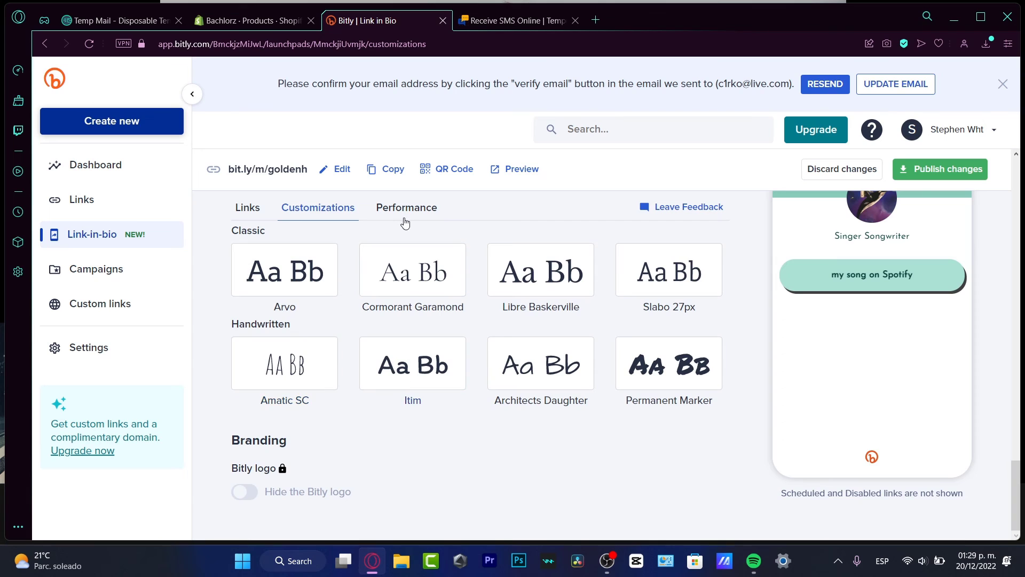
left_click(412, 210)
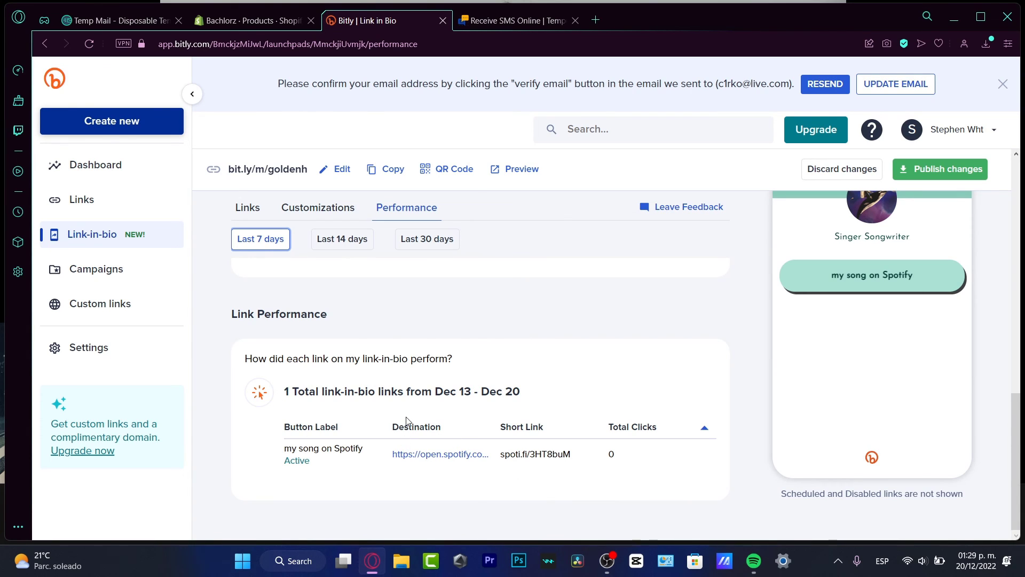
Publish the customised page and view the Links list with spoti.fi/3HT8buM at 0 clicks
left_click(933, 170)
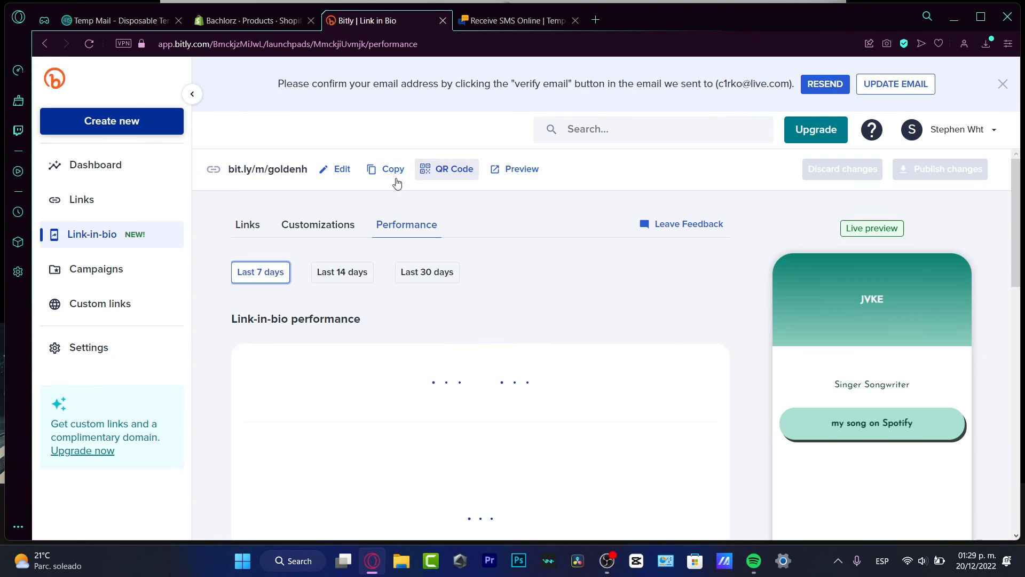
left_click(101, 199)
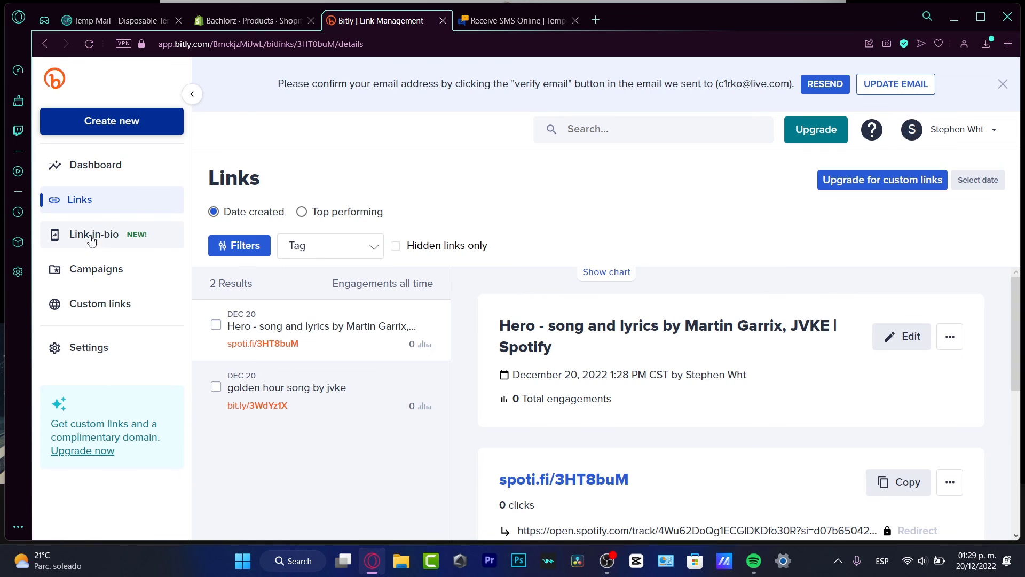
Visit Campaigns, then the Custom links upgrade page, and close the email-confirmation banner
left_click(102, 280)
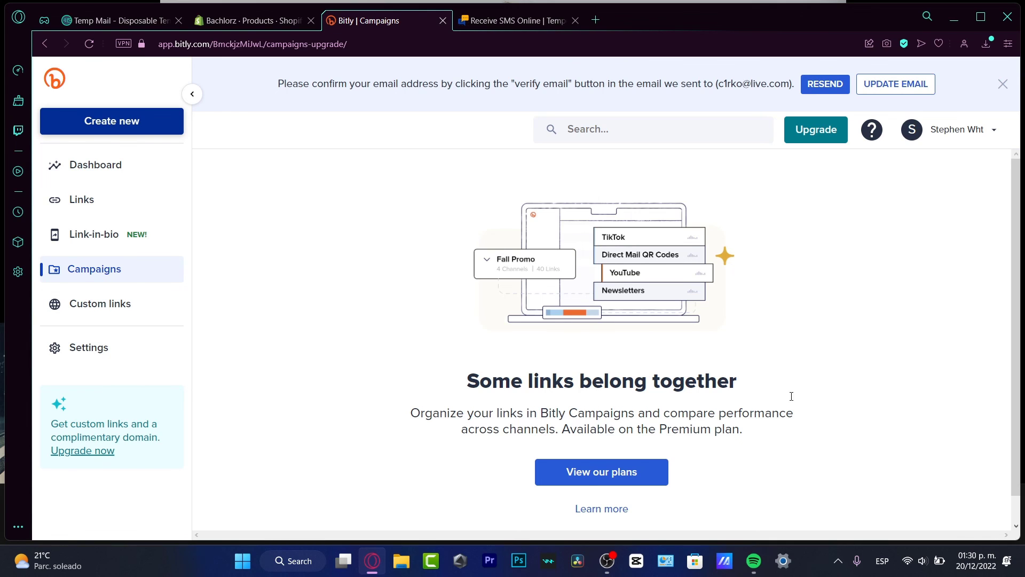
left_click(129, 309)
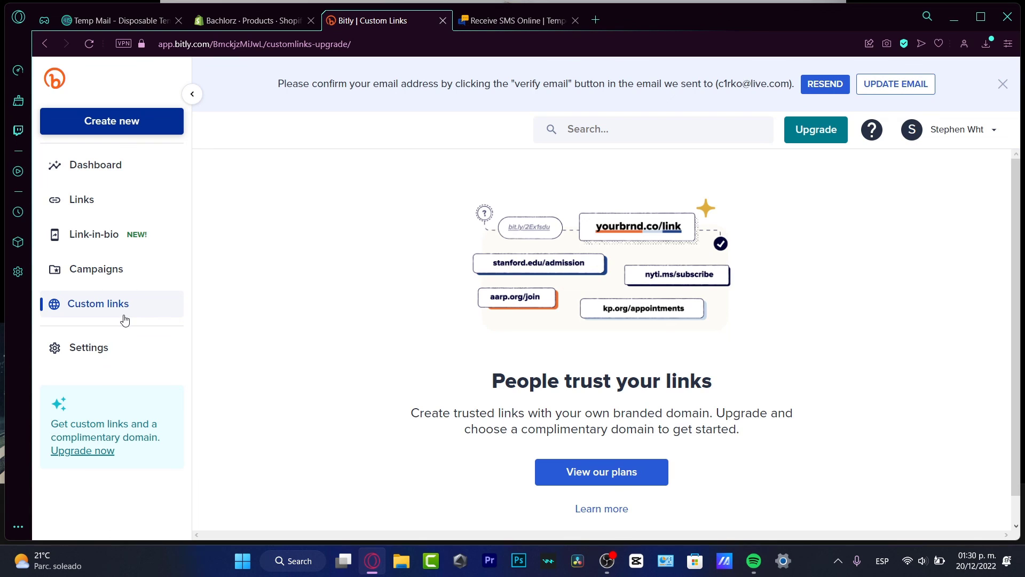
left_click(1002, 84)
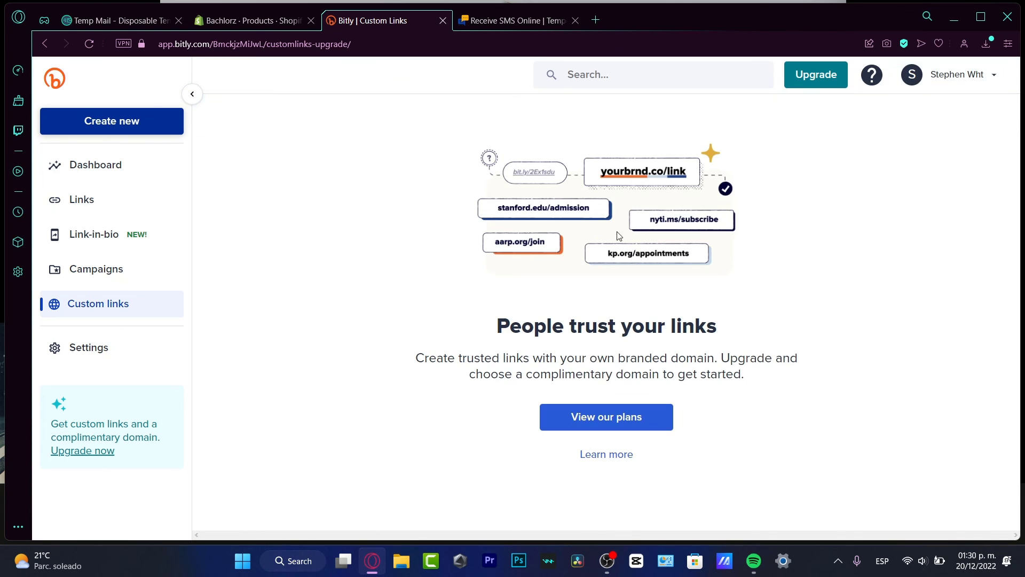